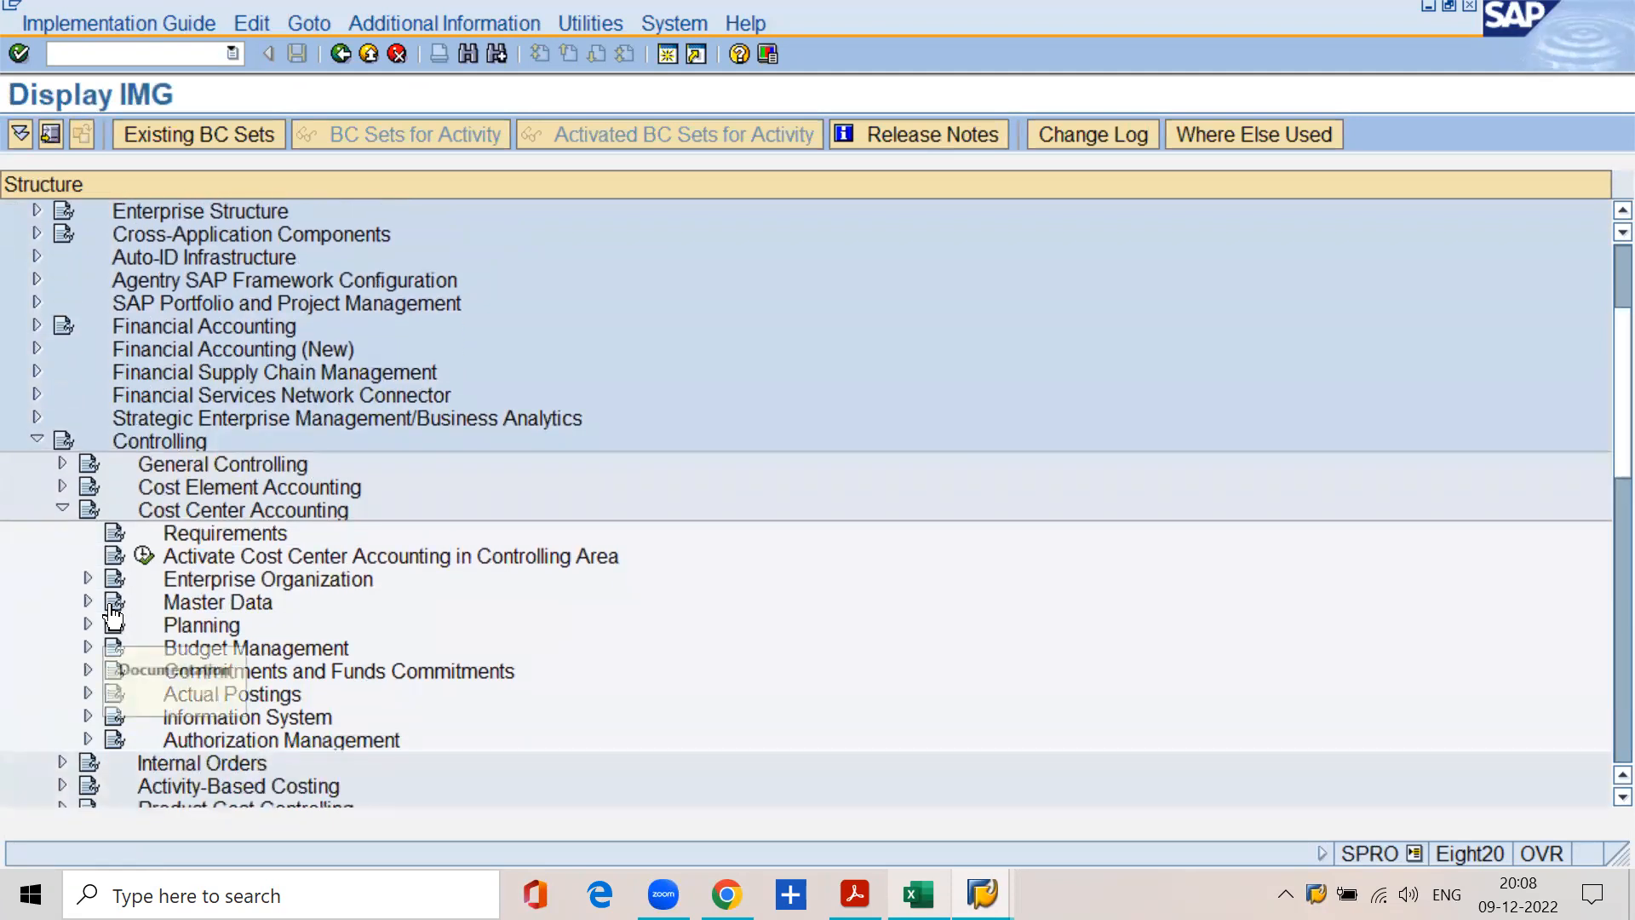
# Open the Define Standard Hierarchy activity under Cost Center Accounting's cost center master data for controlling area sskv
pyautogui.click(87, 600)
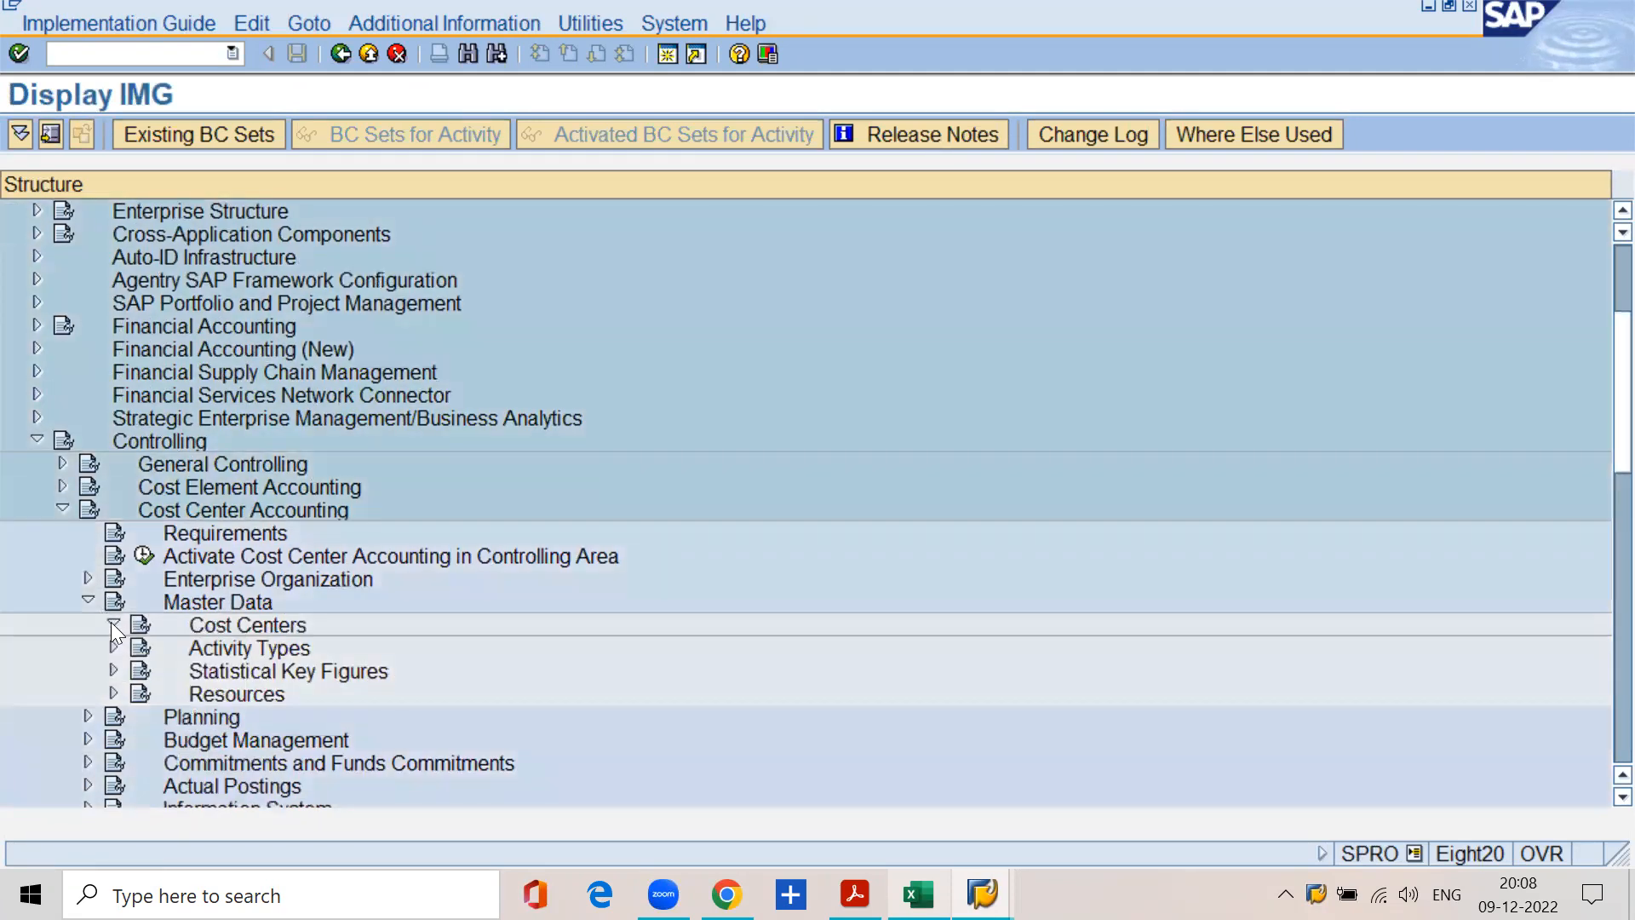
pyautogui.click(111, 624)
pyautogui.click(267, 508)
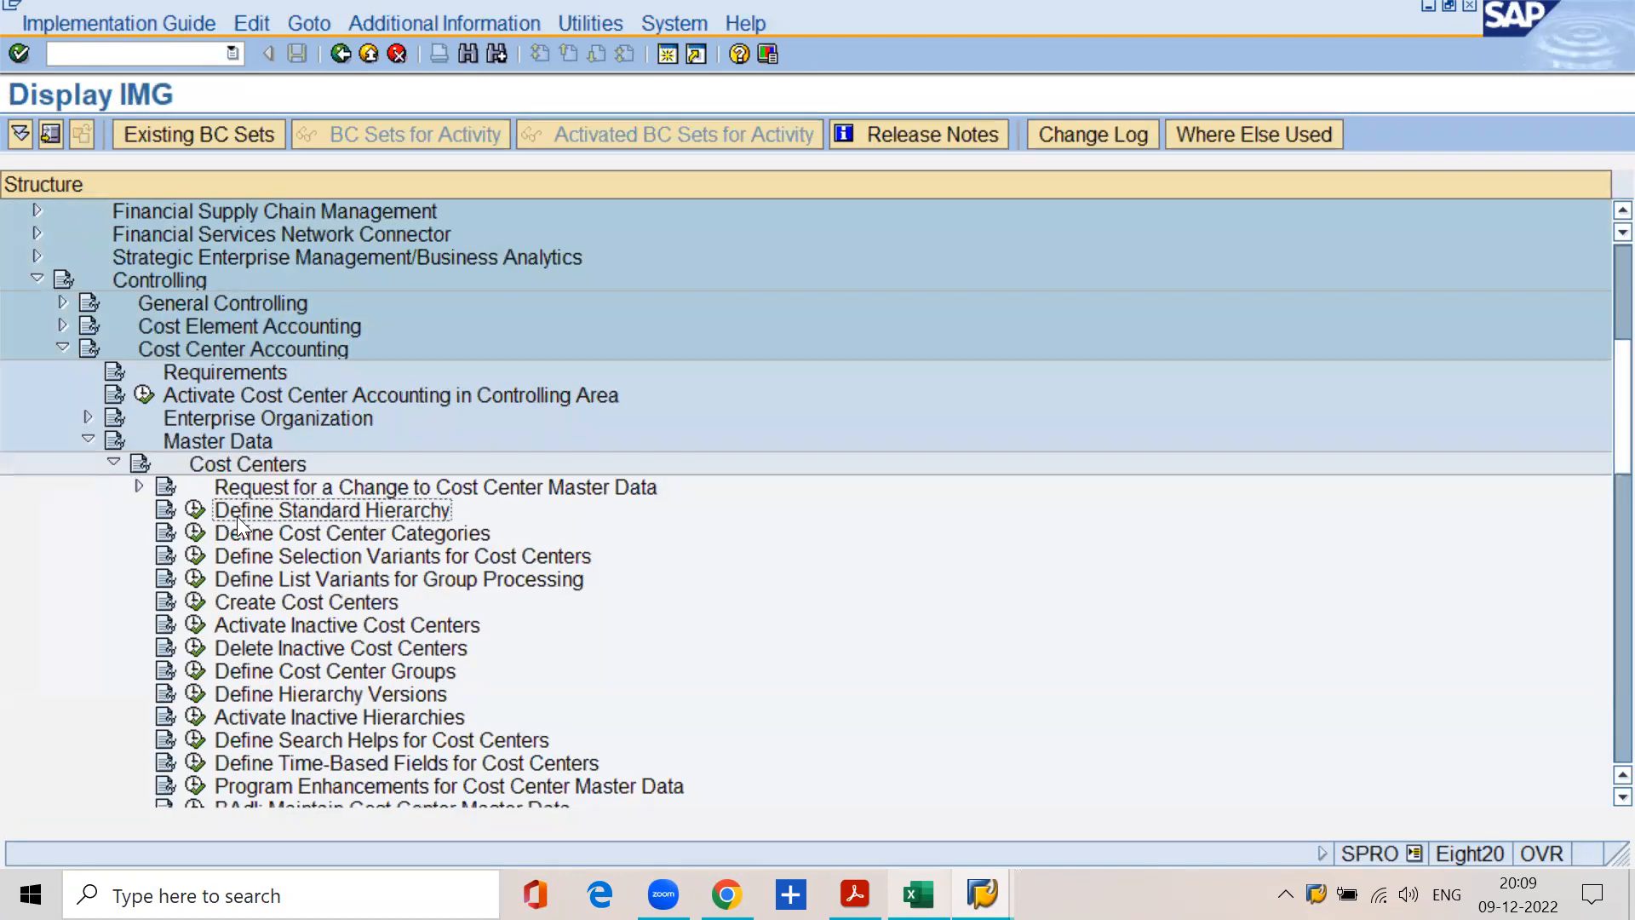
pyautogui.click(195, 509)
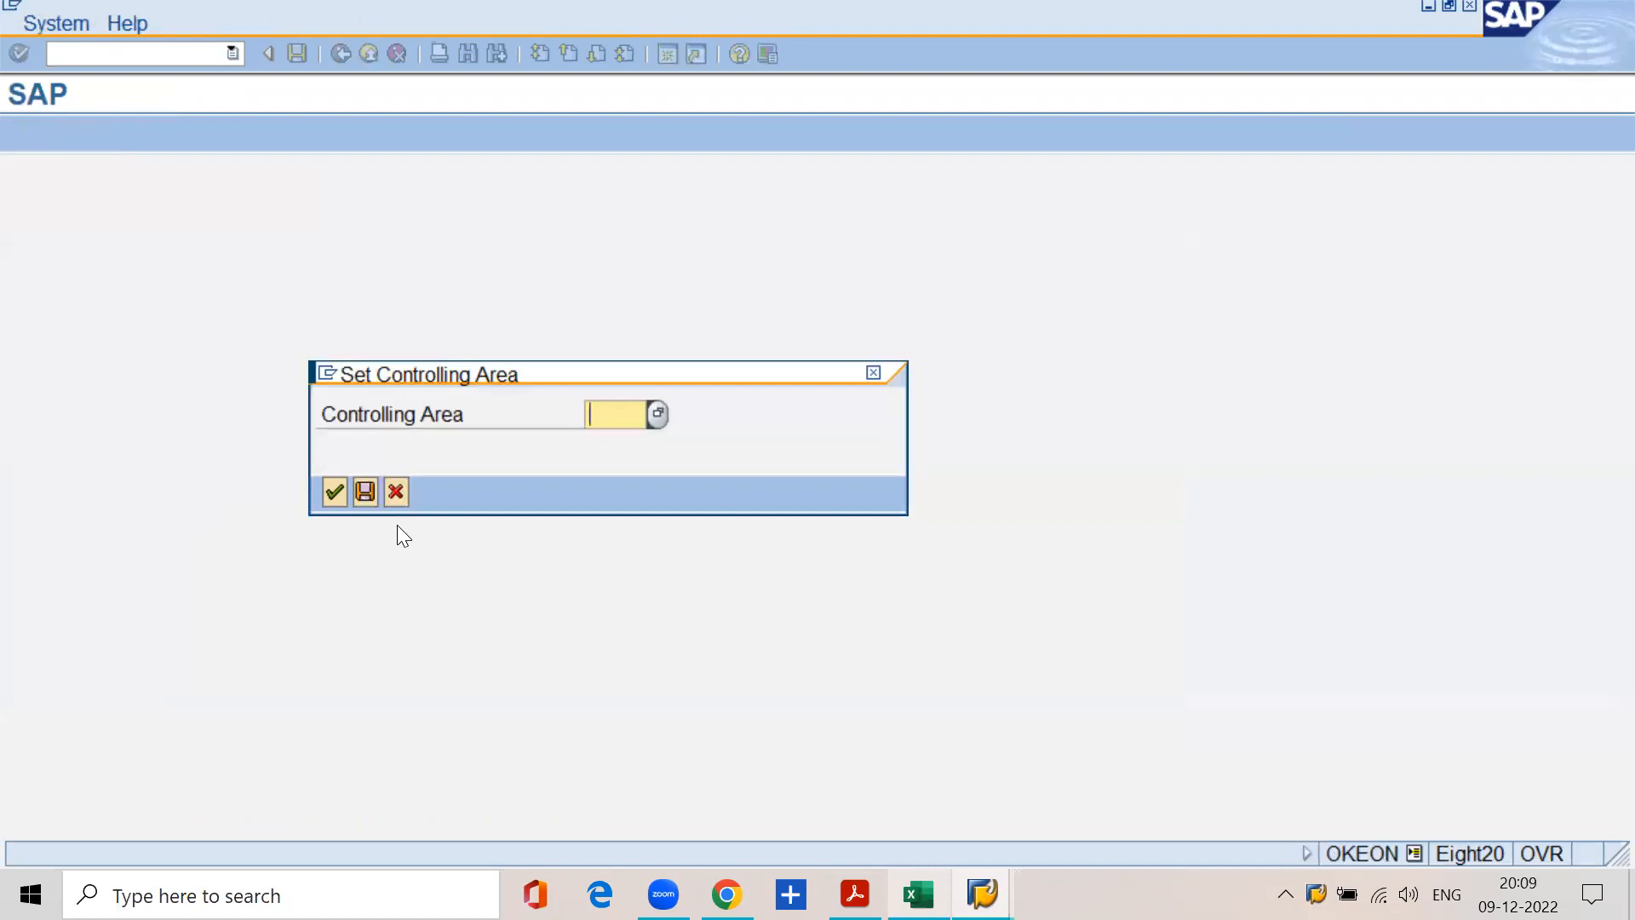
pyautogui.write('sskv')
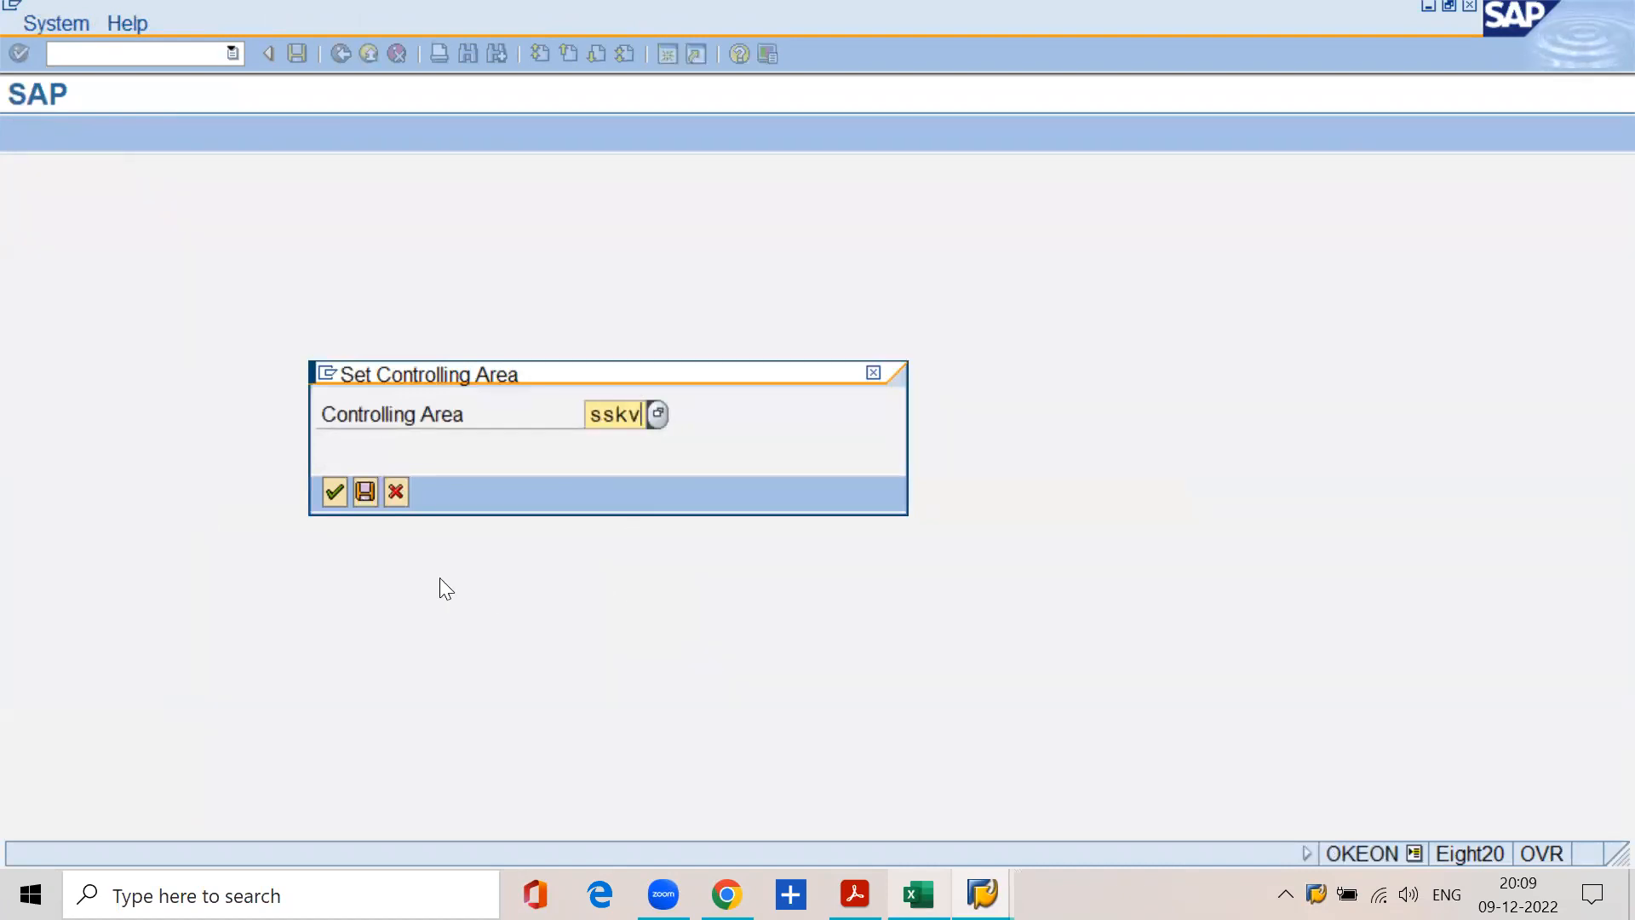
pyautogui.click(342, 494)
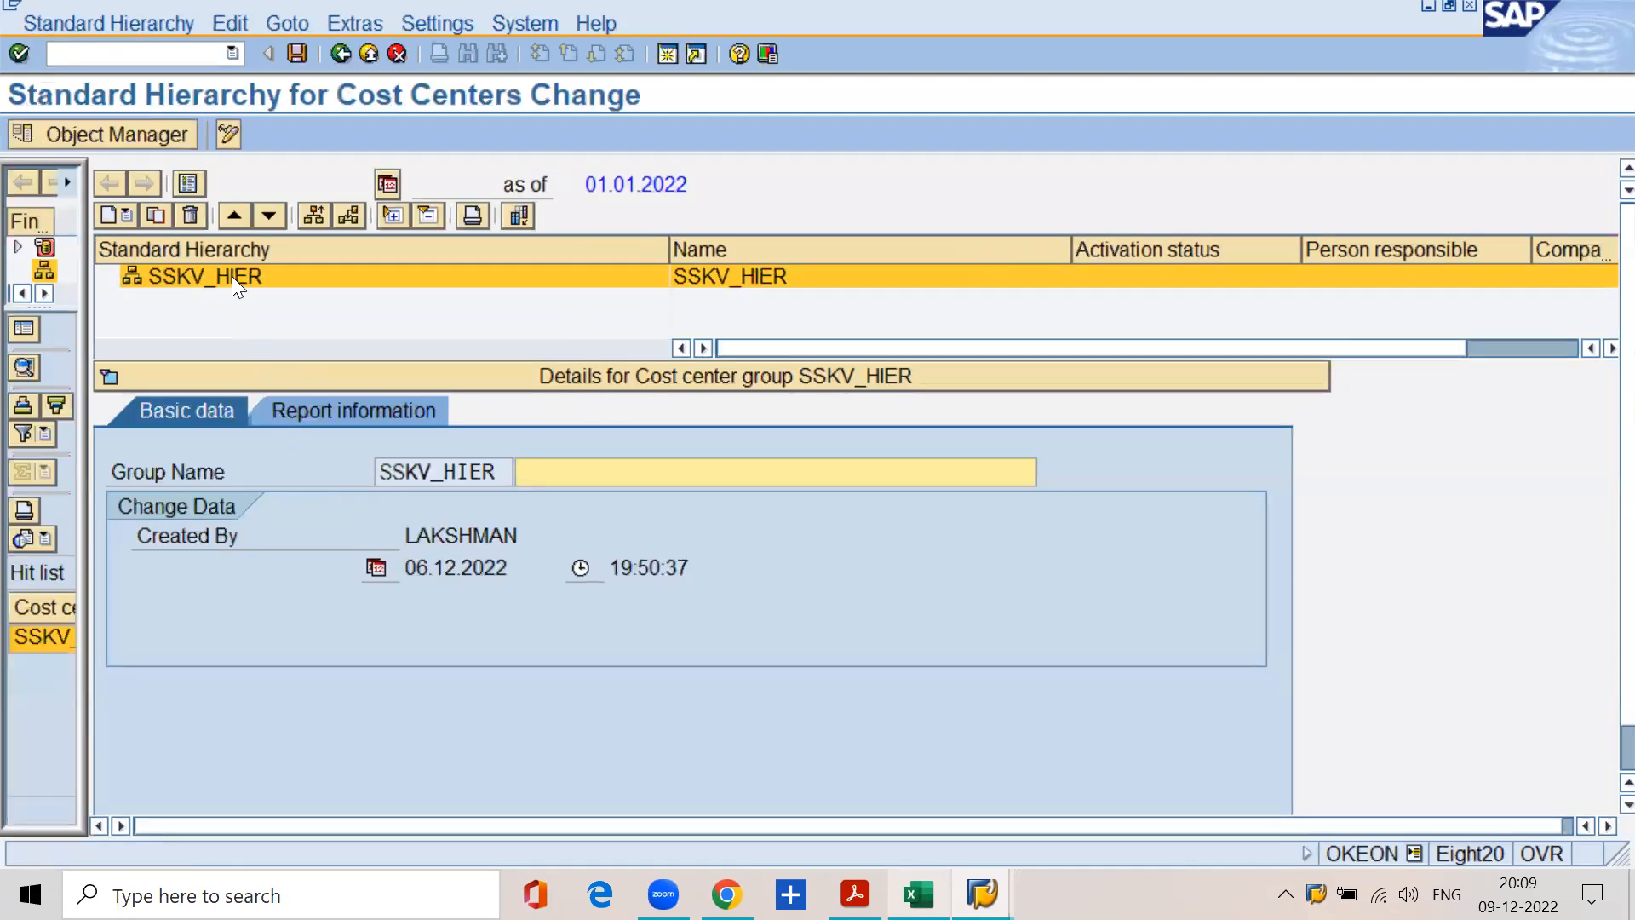
# Select the SSKV_HIER node and consult the standard hierarchy creation instructions in the controling material PDF in Acrobat Reader
pyautogui.click(232, 276)
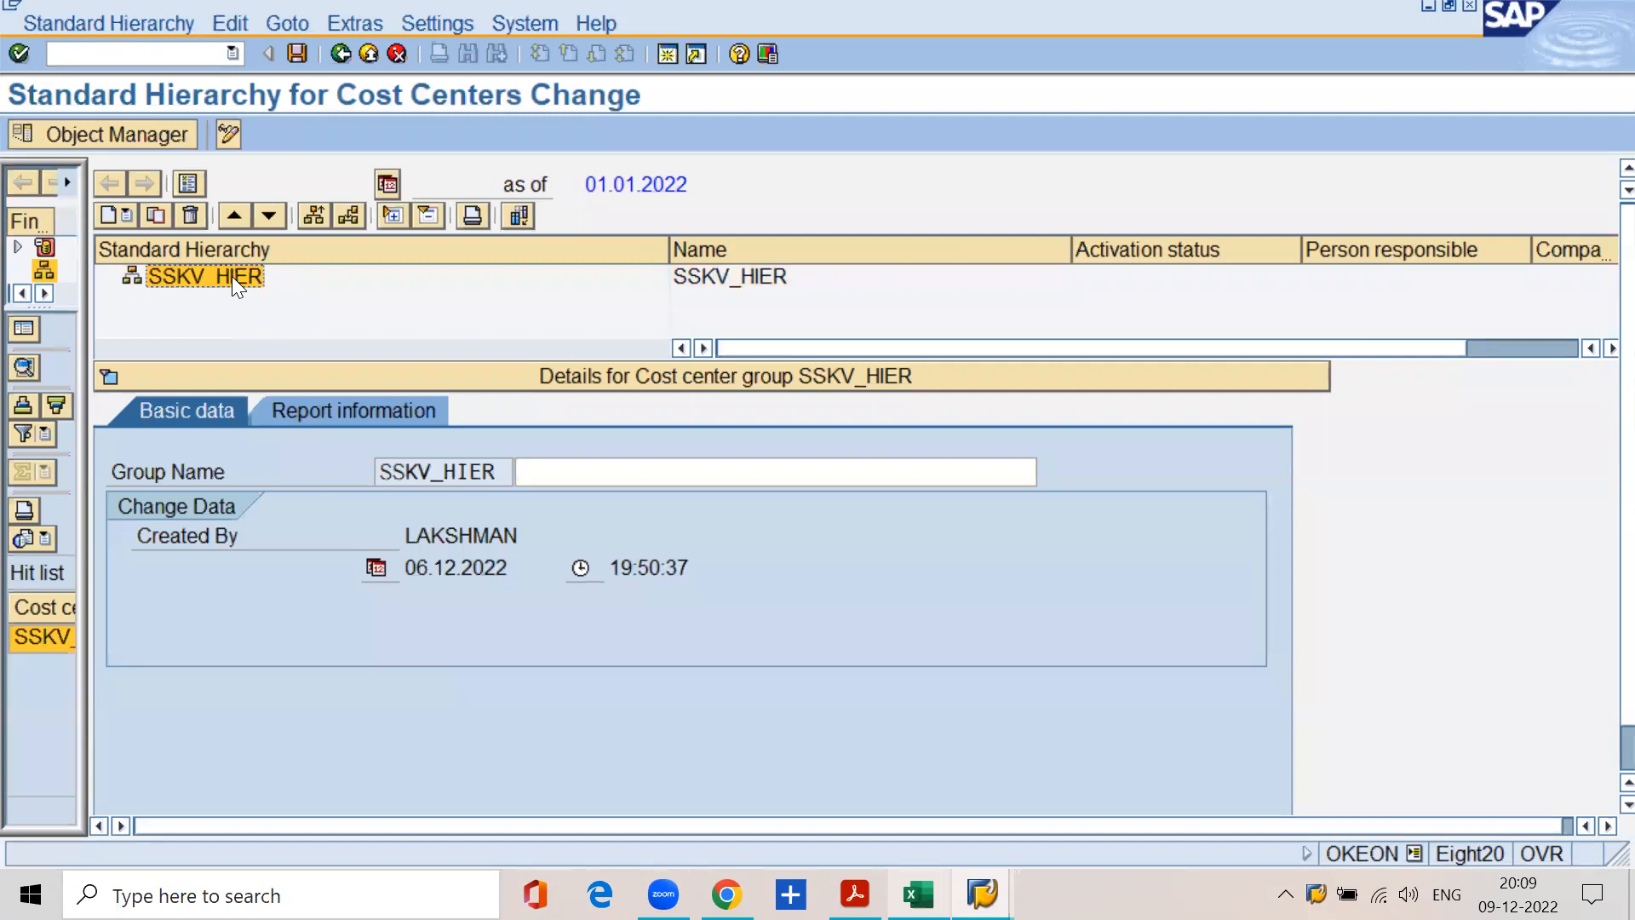
pyautogui.click(855, 894)
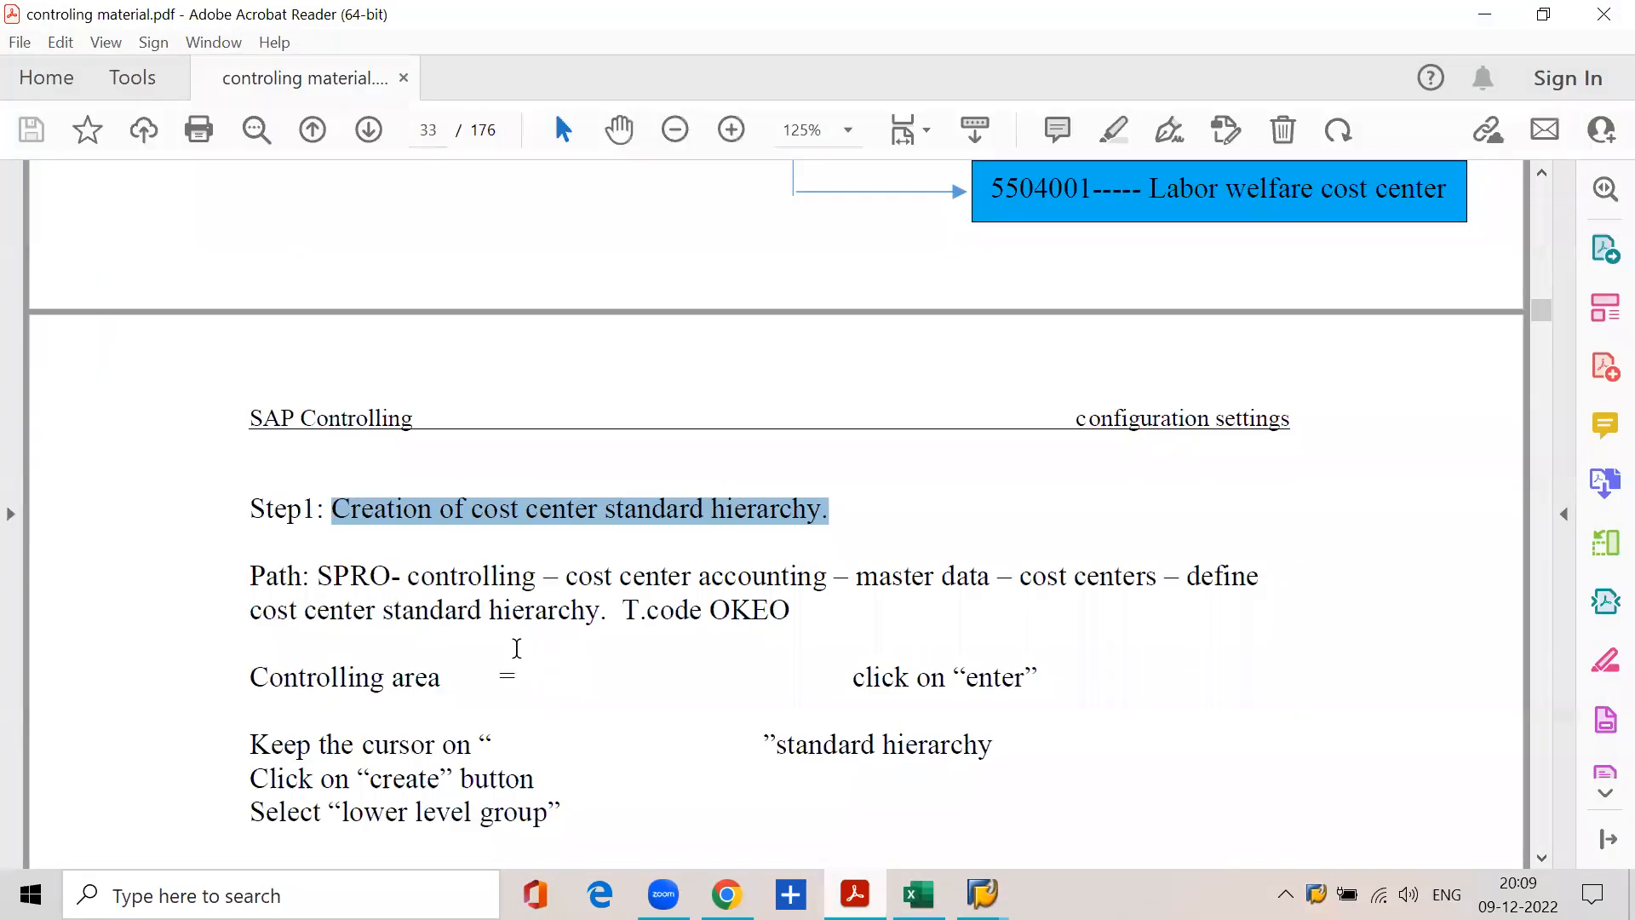
pyautogui.scroll(-3, 491, 656)
pyautogui.moveTo(503, 521); pyautogui.dragTo(728, 524)
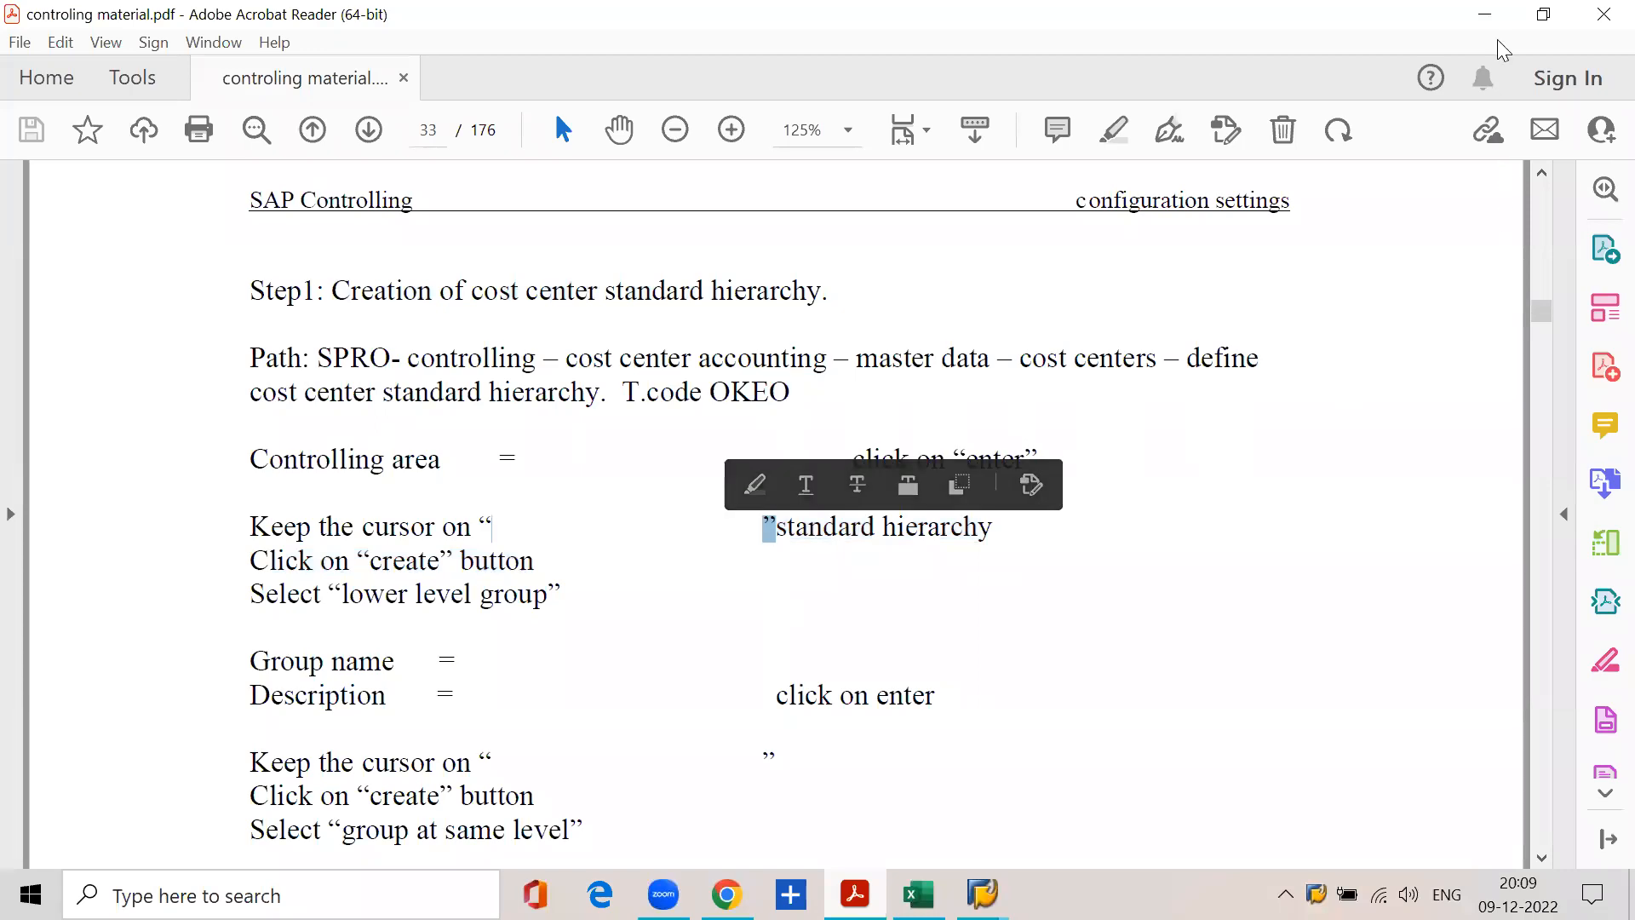
pyautogui.click(1485, 14)
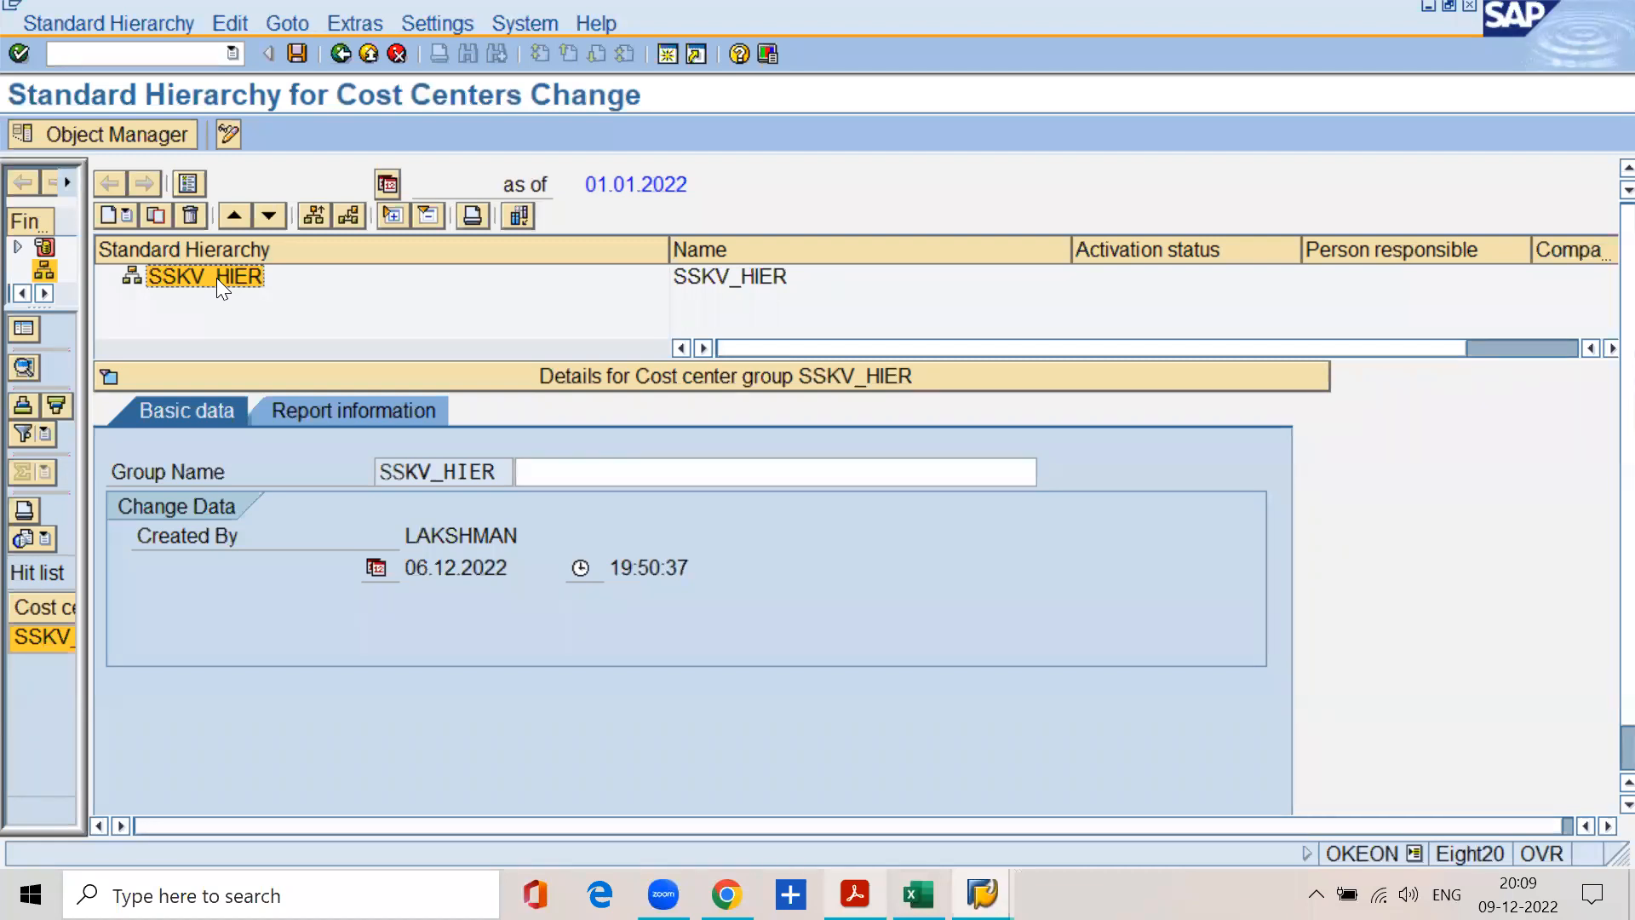
# Add a lower-level group under SSKV_HIER with the group name ss01
pyautogui.click(115, 218)
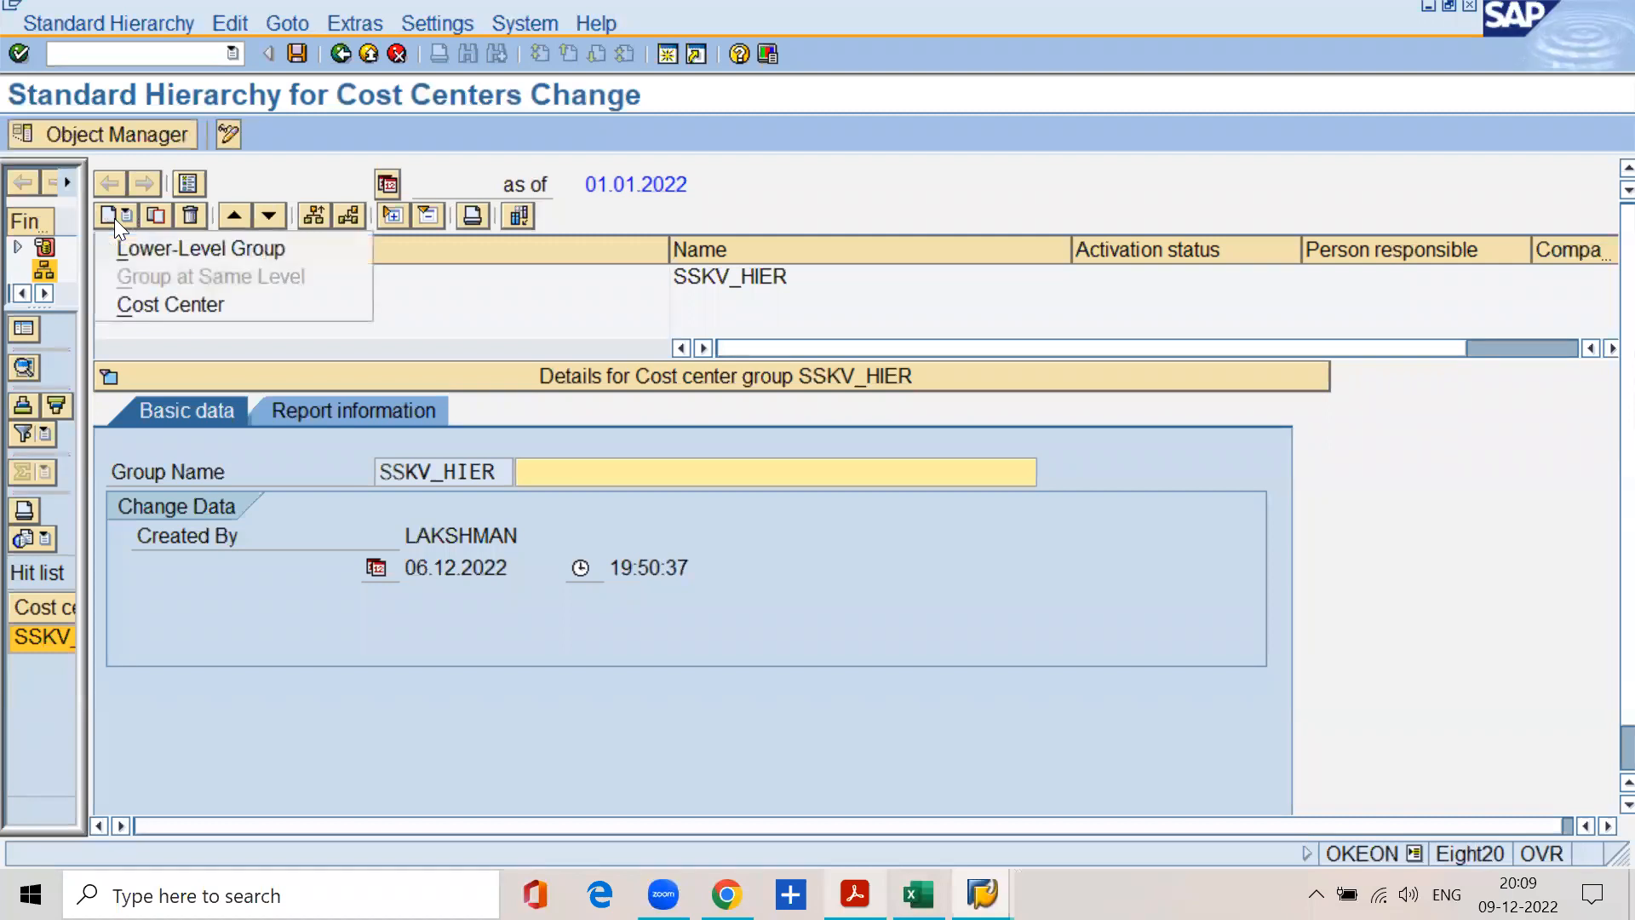
pyautogui.click(151, 253)
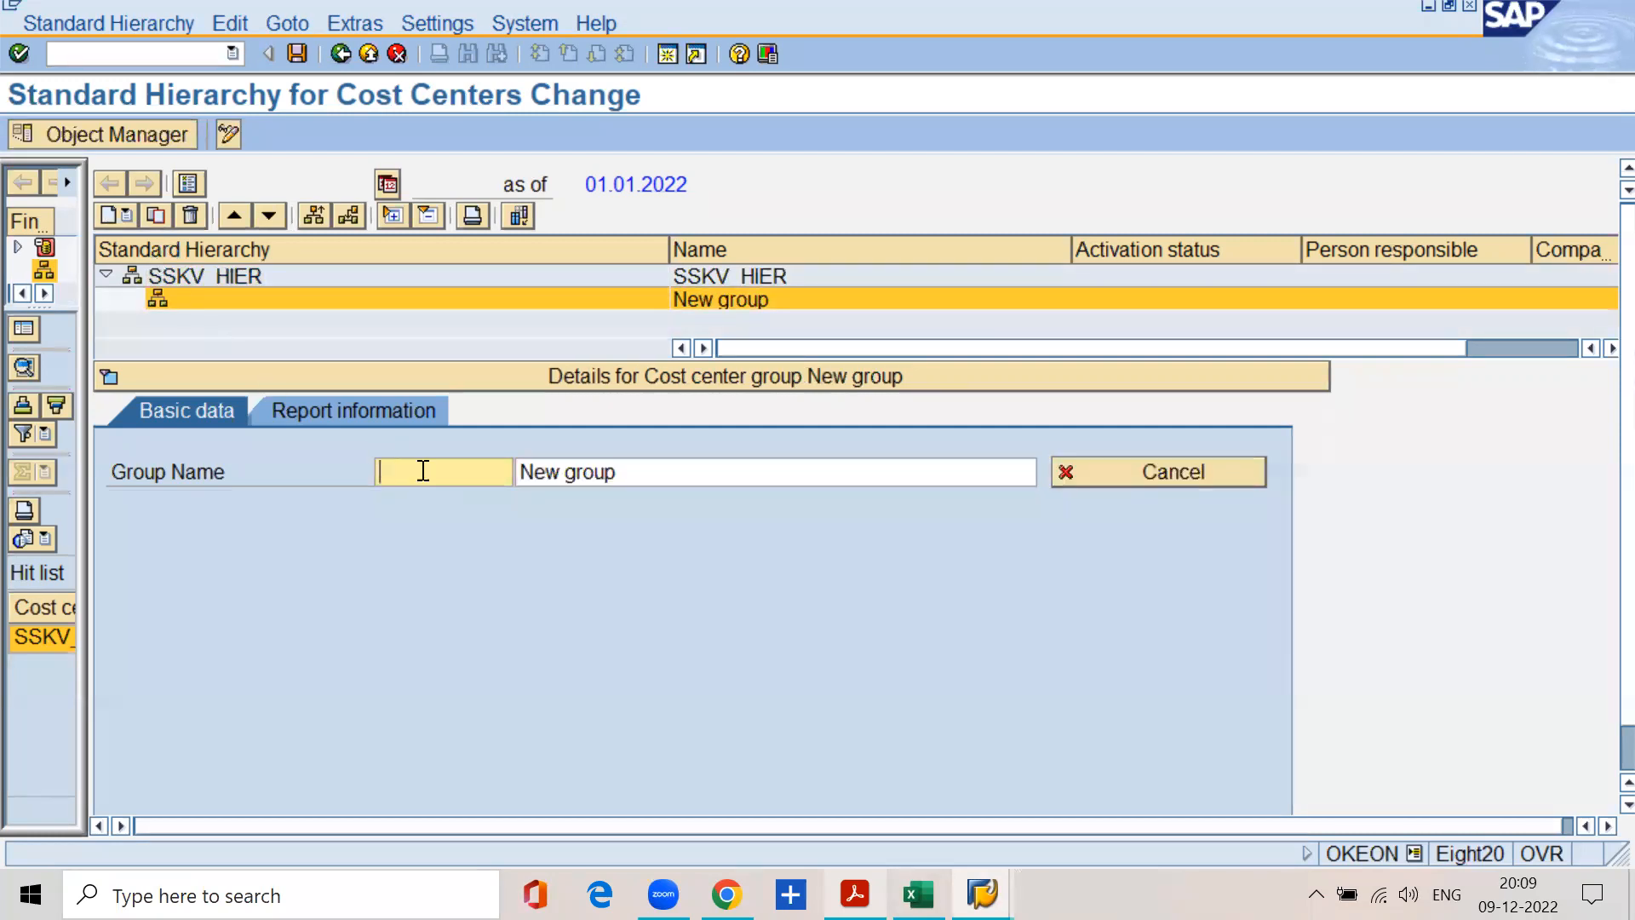
pyautogui.click(420, 468)
pyautogui.write('ss01')
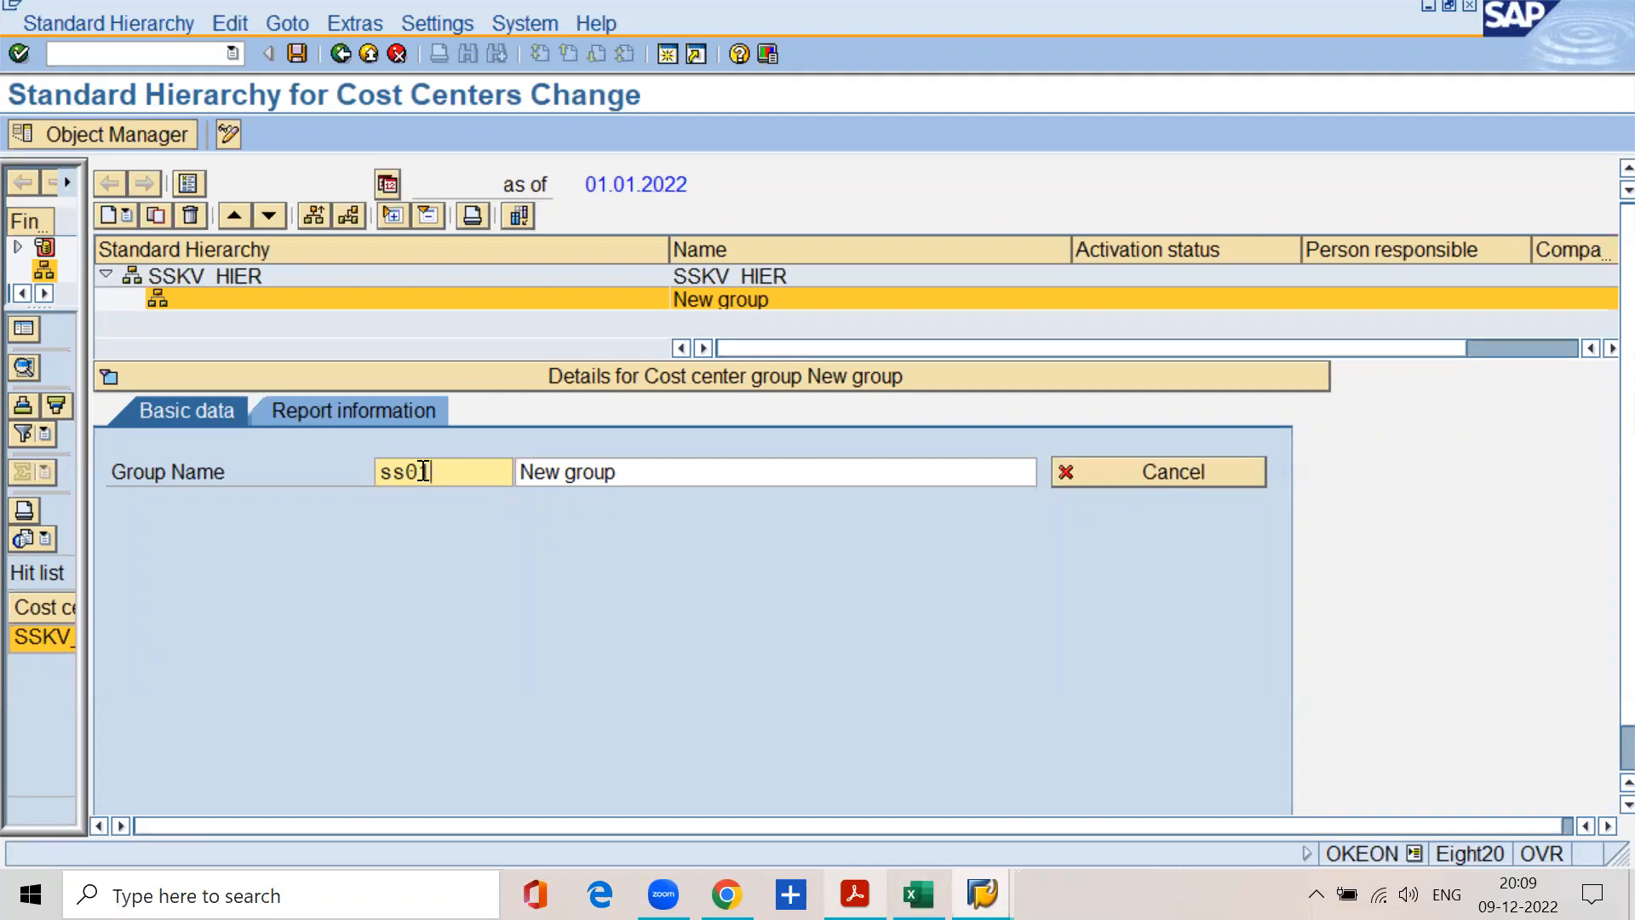
# Replace the default description of group ss01 with "production function" and confirm the entry
pyautogui.click(654, 480)
pyautogui.press('BackSpace')
pyautogui.press('BackSpace')
pyautogui.press('BackSpace')
pyautogui.press('BackSpace')
pyautogui.press('BackSpace')
pyautogui.press('BackSpace')
pyautogui.press('BackSpace')
pyautogui.press('BackSpace')
pyautogui.press('BackSpace')
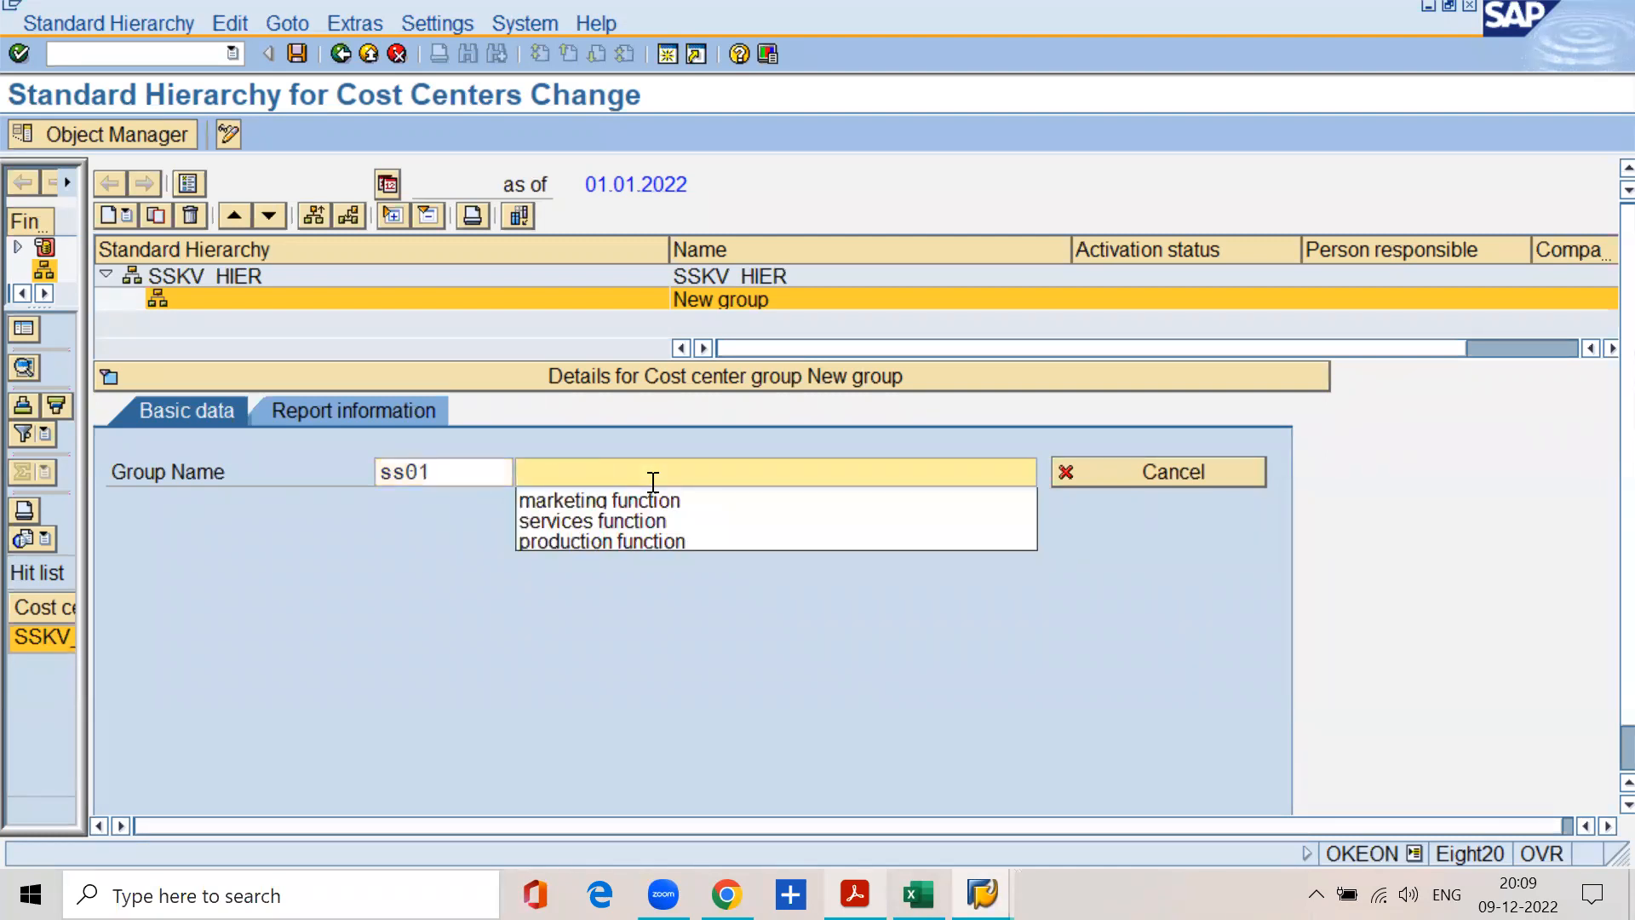
pyautogui.press('Down')
pyautogui.press('Down')
pyautogui.press('Down')
pyautogui.press('Return')
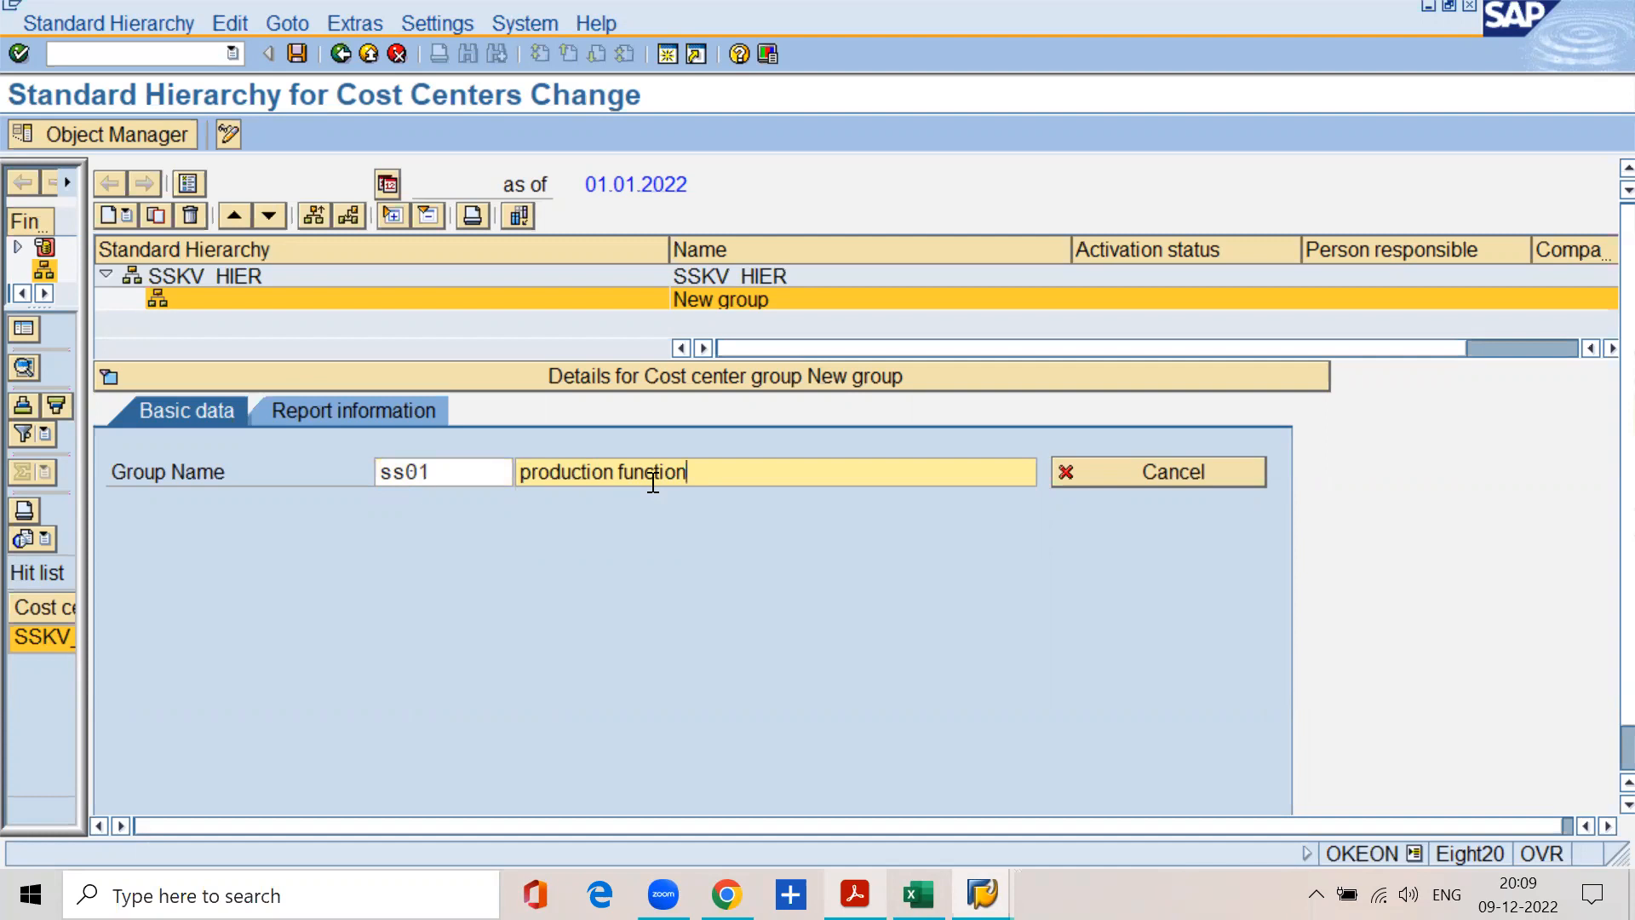
pyautogui.press('Return')
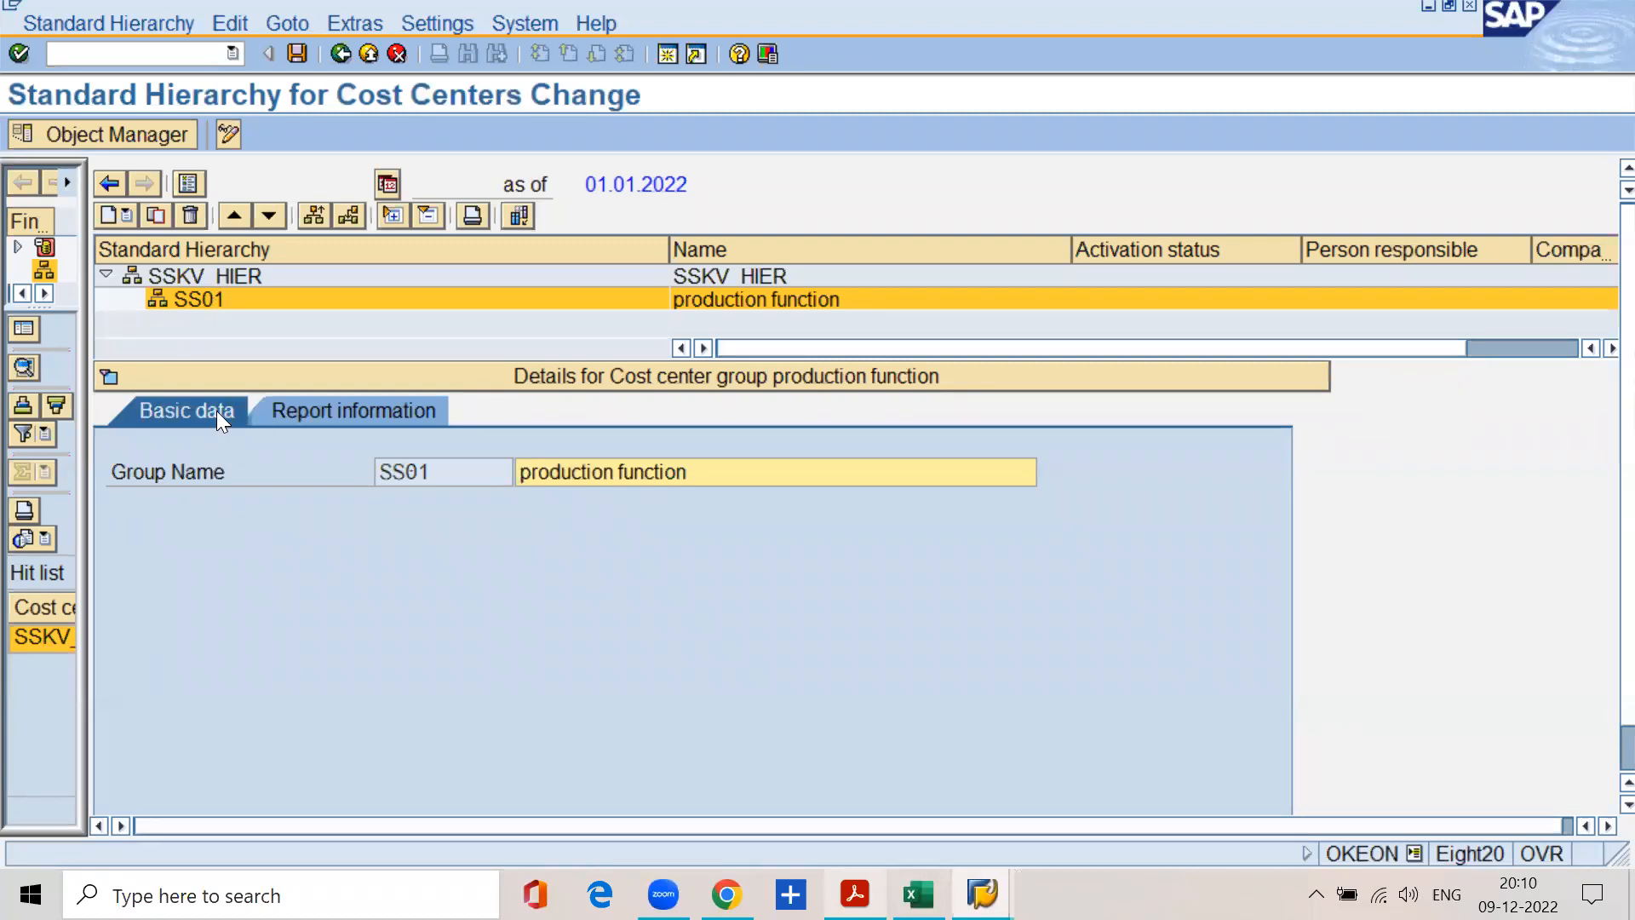
# Add a group at the same level as SS01 with the group name ss02
pyautogui.click(209, 305)
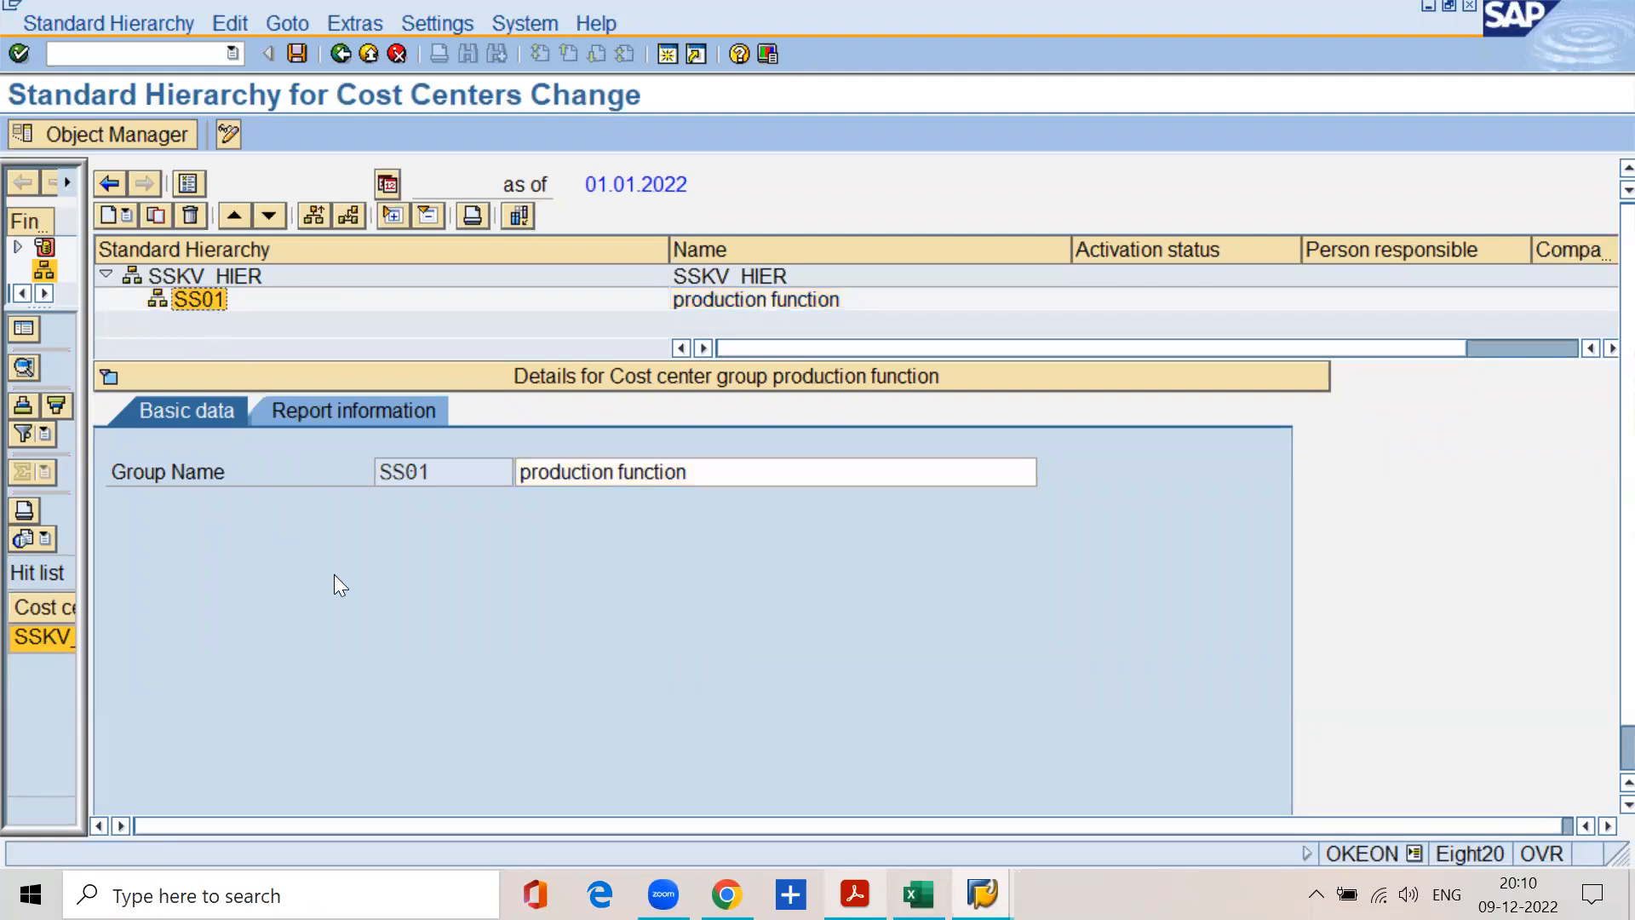
pyautogui.click(102, 215)
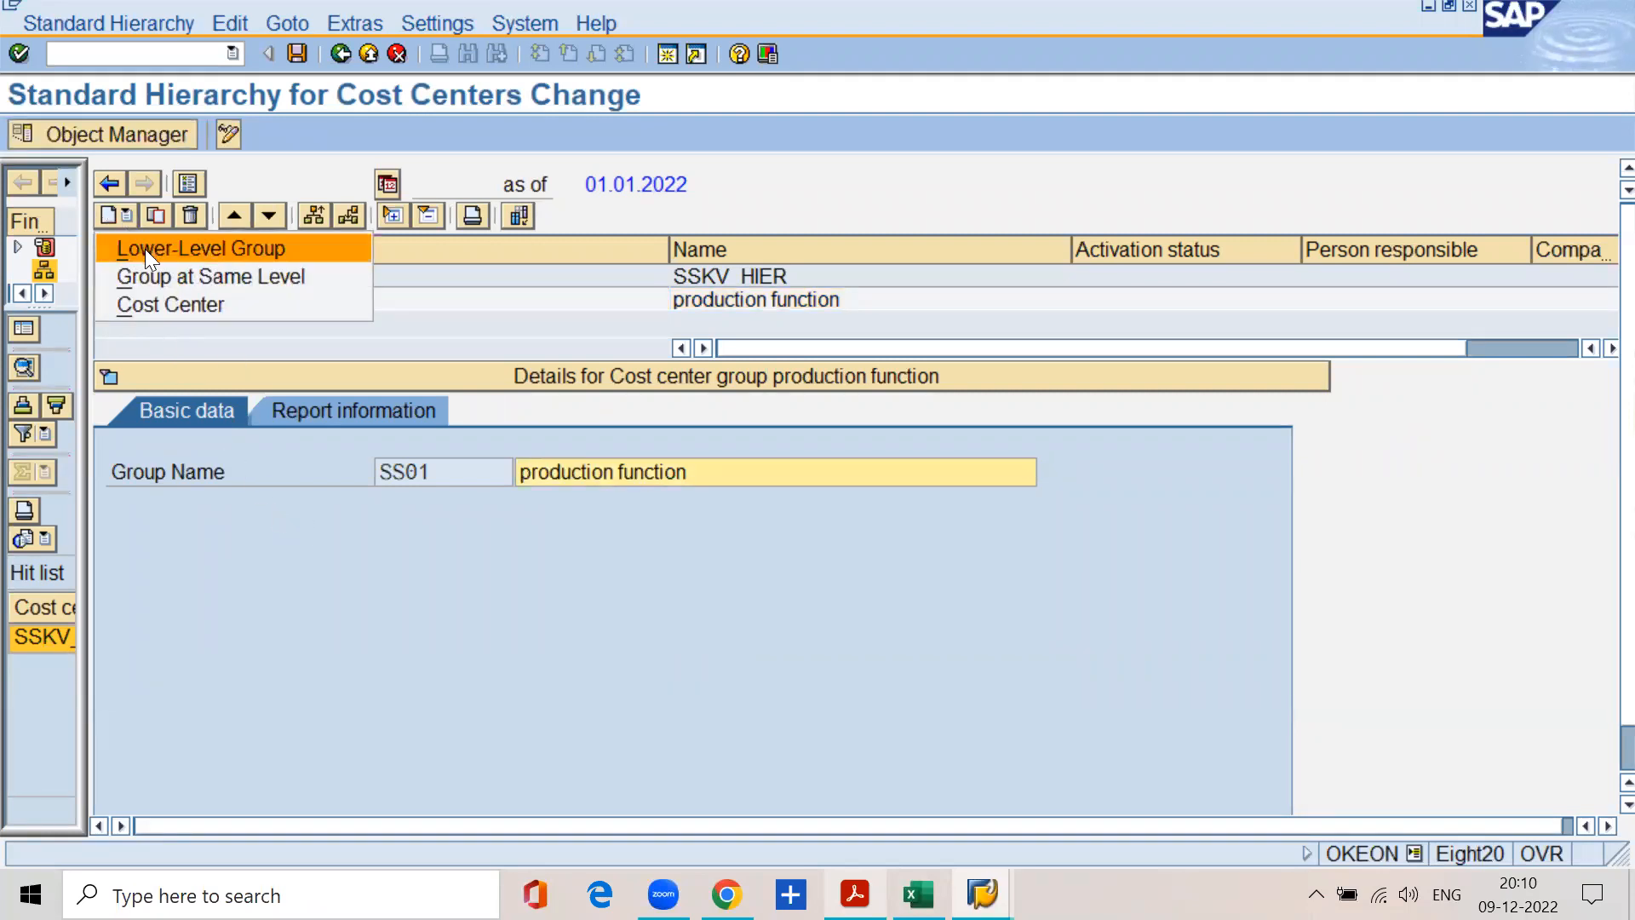
pyautogui.click(155, 271)
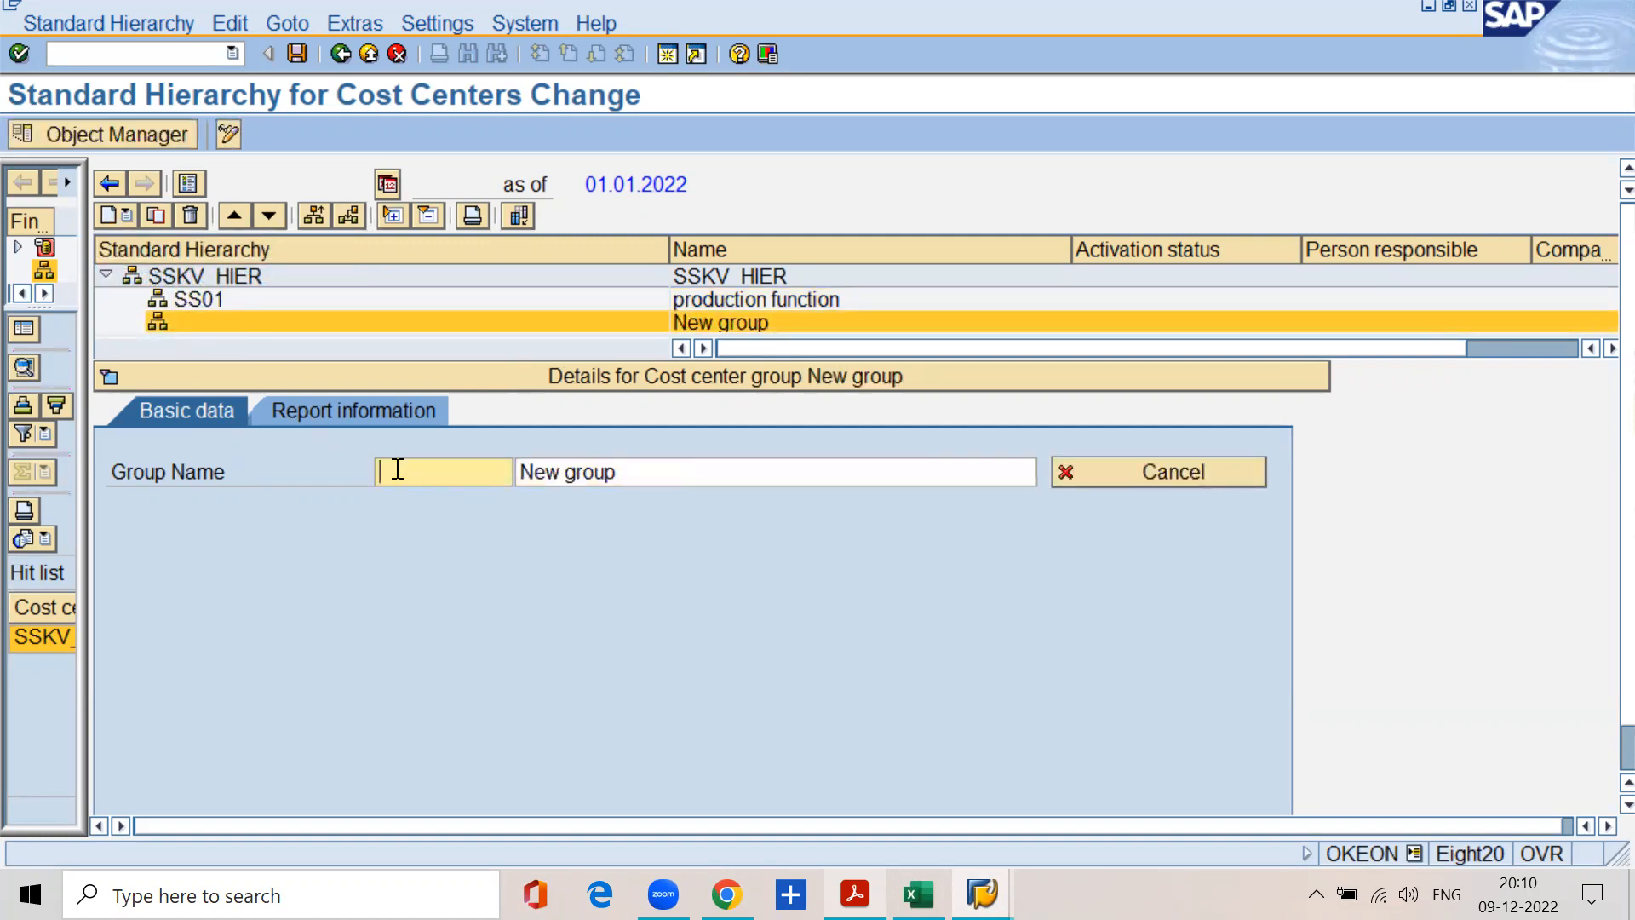
pyautogui.write('ss02')
# Replace the default description of group ss02 with "services function" and confirm the entry
pyautogui.click(628, 479)
pyautogui.press('BackSpace')
pyautogui.press('BackSpace')
pyautogui.press('BackSpace')
pyautogui.press('BackSpace')
pyautogui.press('BackSpace')
pyautogui.press('BackSpace')
pyautogui.press('BackSpace')
pyautogui.press('BackSpace')
pyautogui.press('BackSpace')
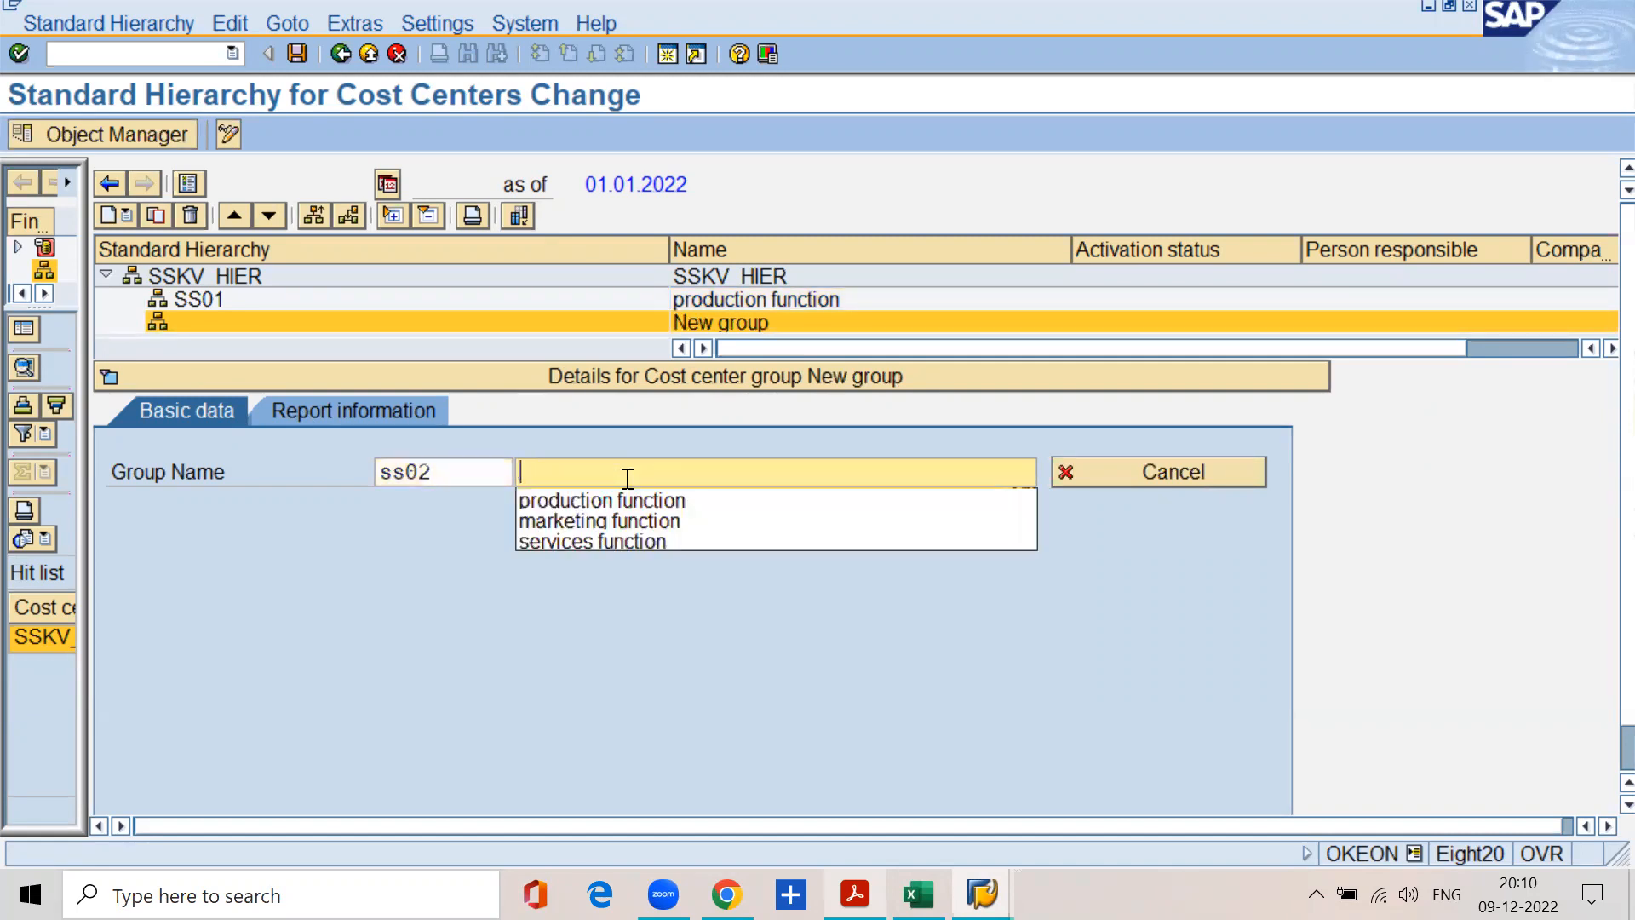
pyautogui.press('Down')
pyautogui.press('Down')
pyautogui.press('Return')
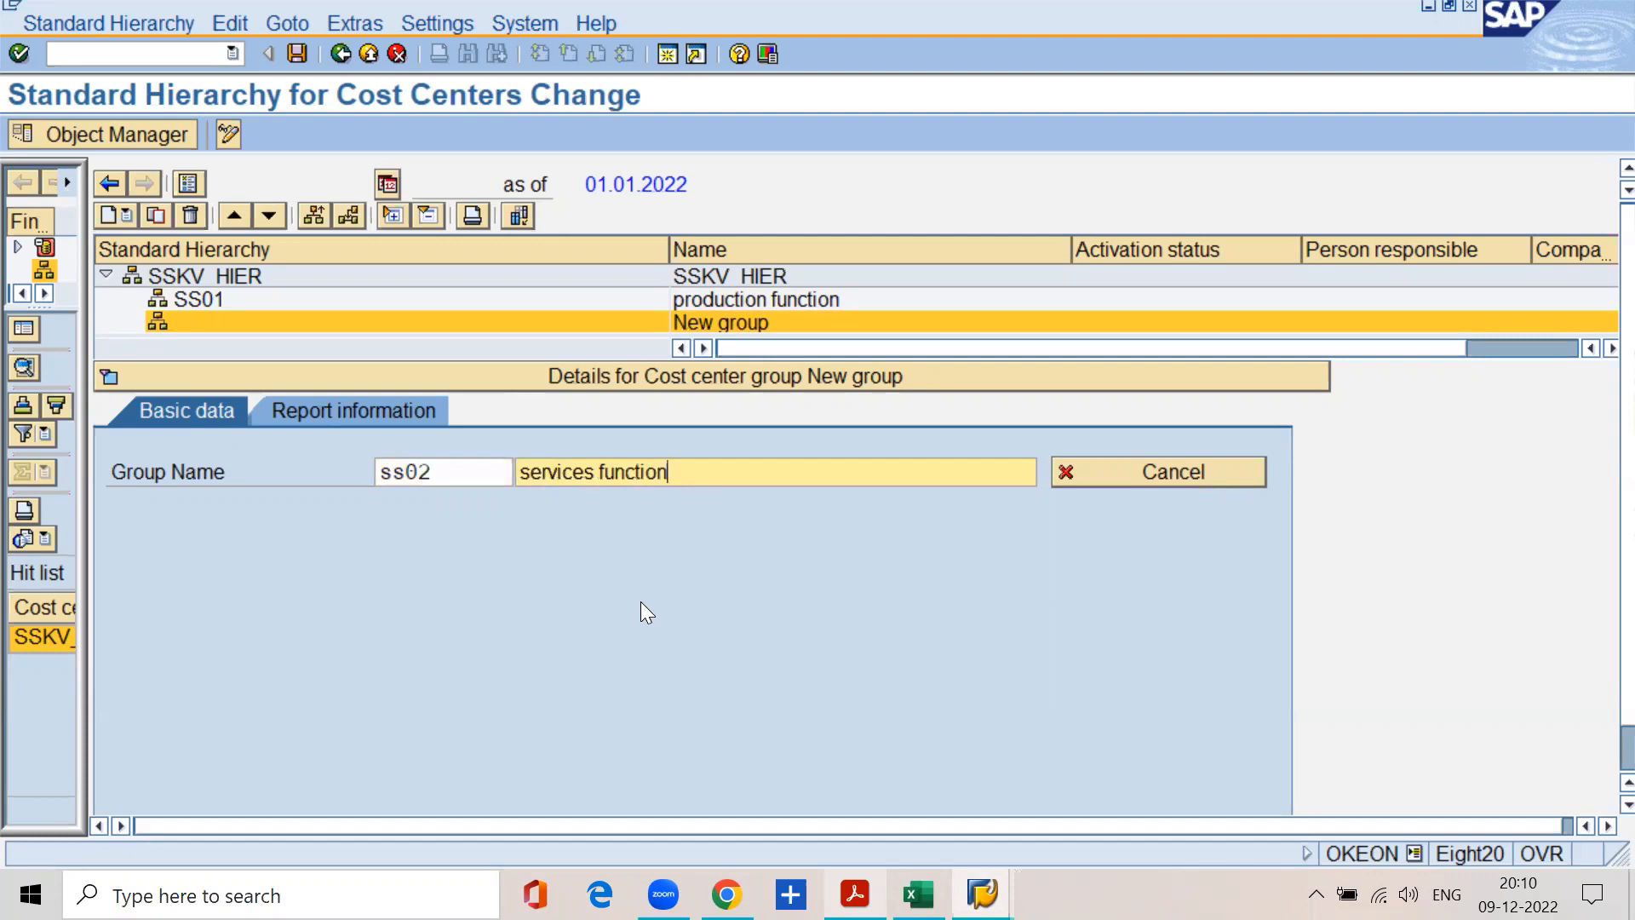
pyautogui.press('Return')
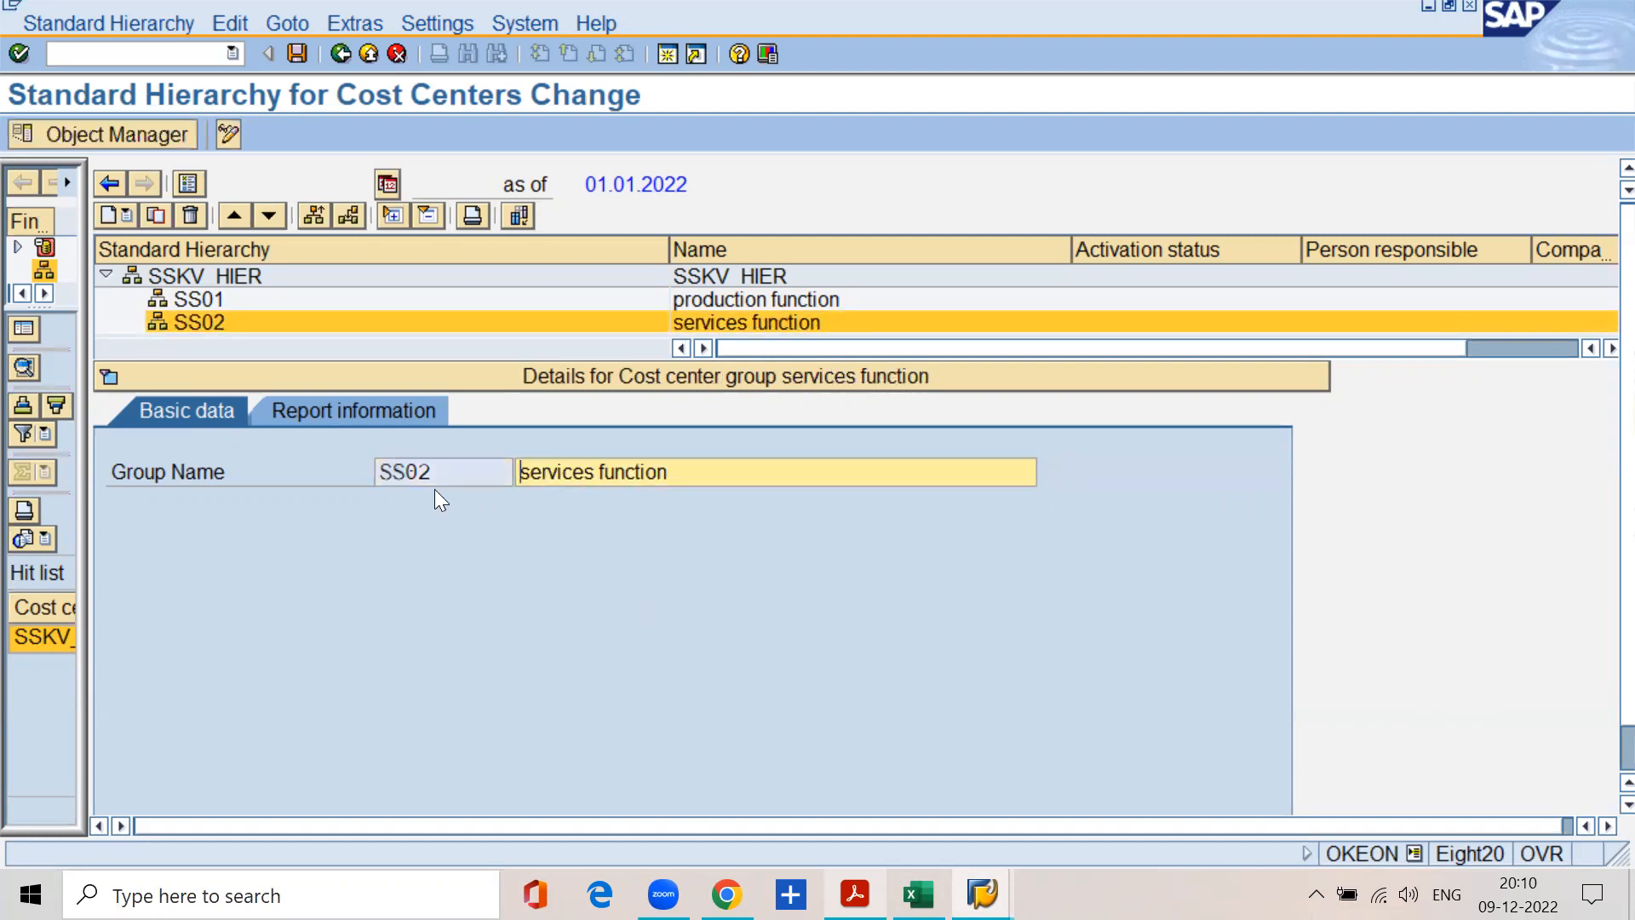
# Add a group at the same level as SS02 with the group name ss03
pyautogui.click(193, 323)
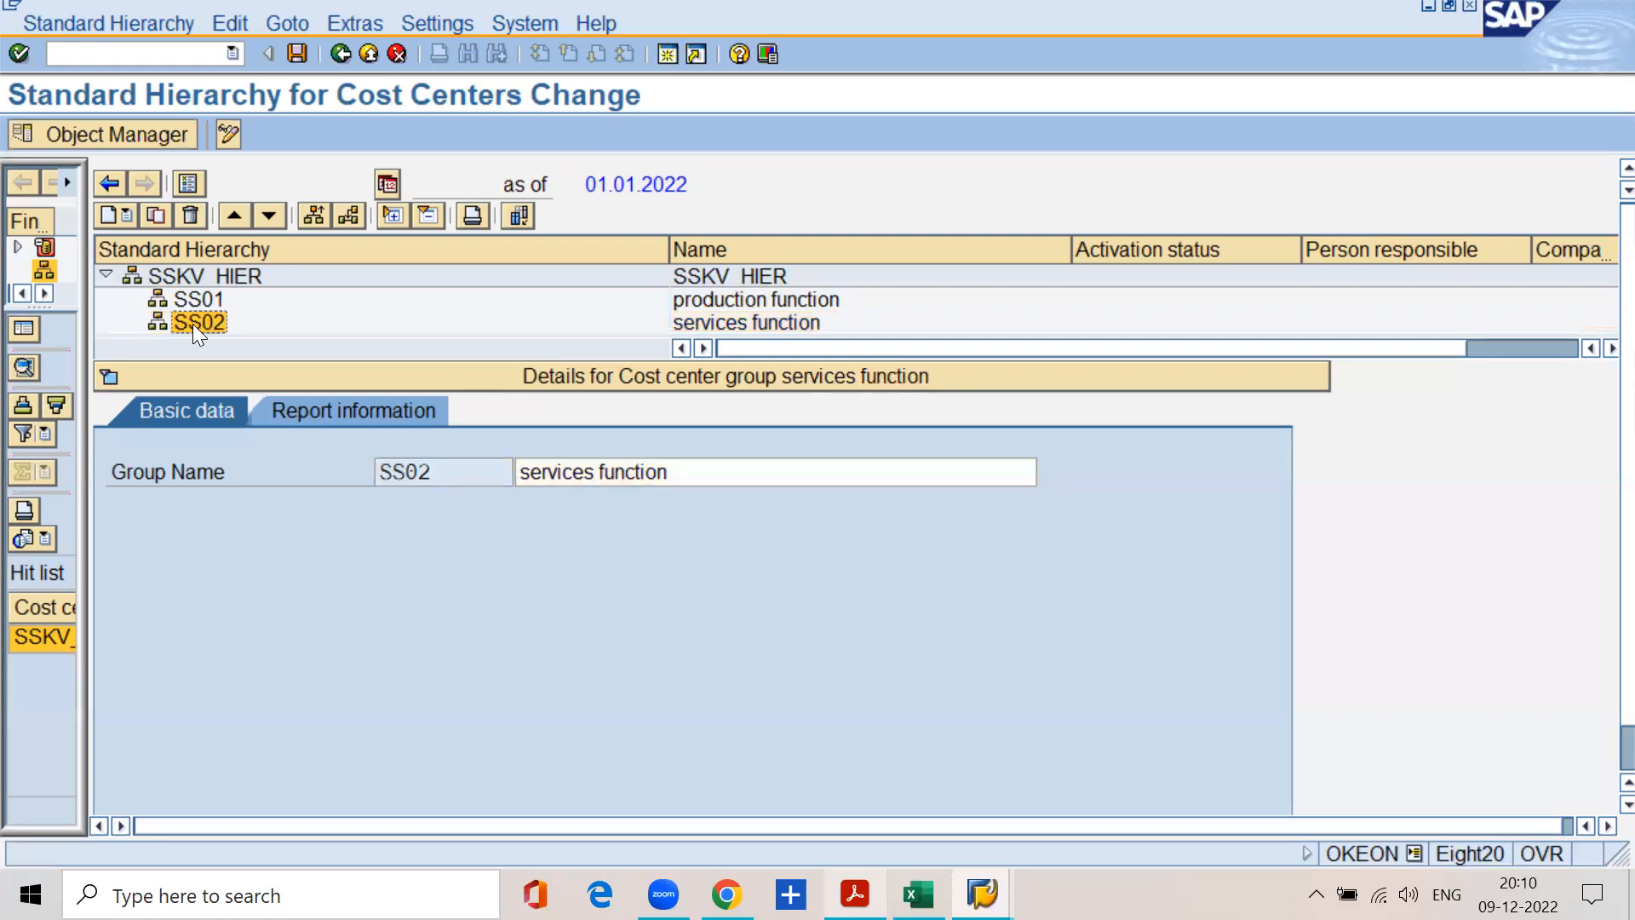
pyautogui.click(107, 210)
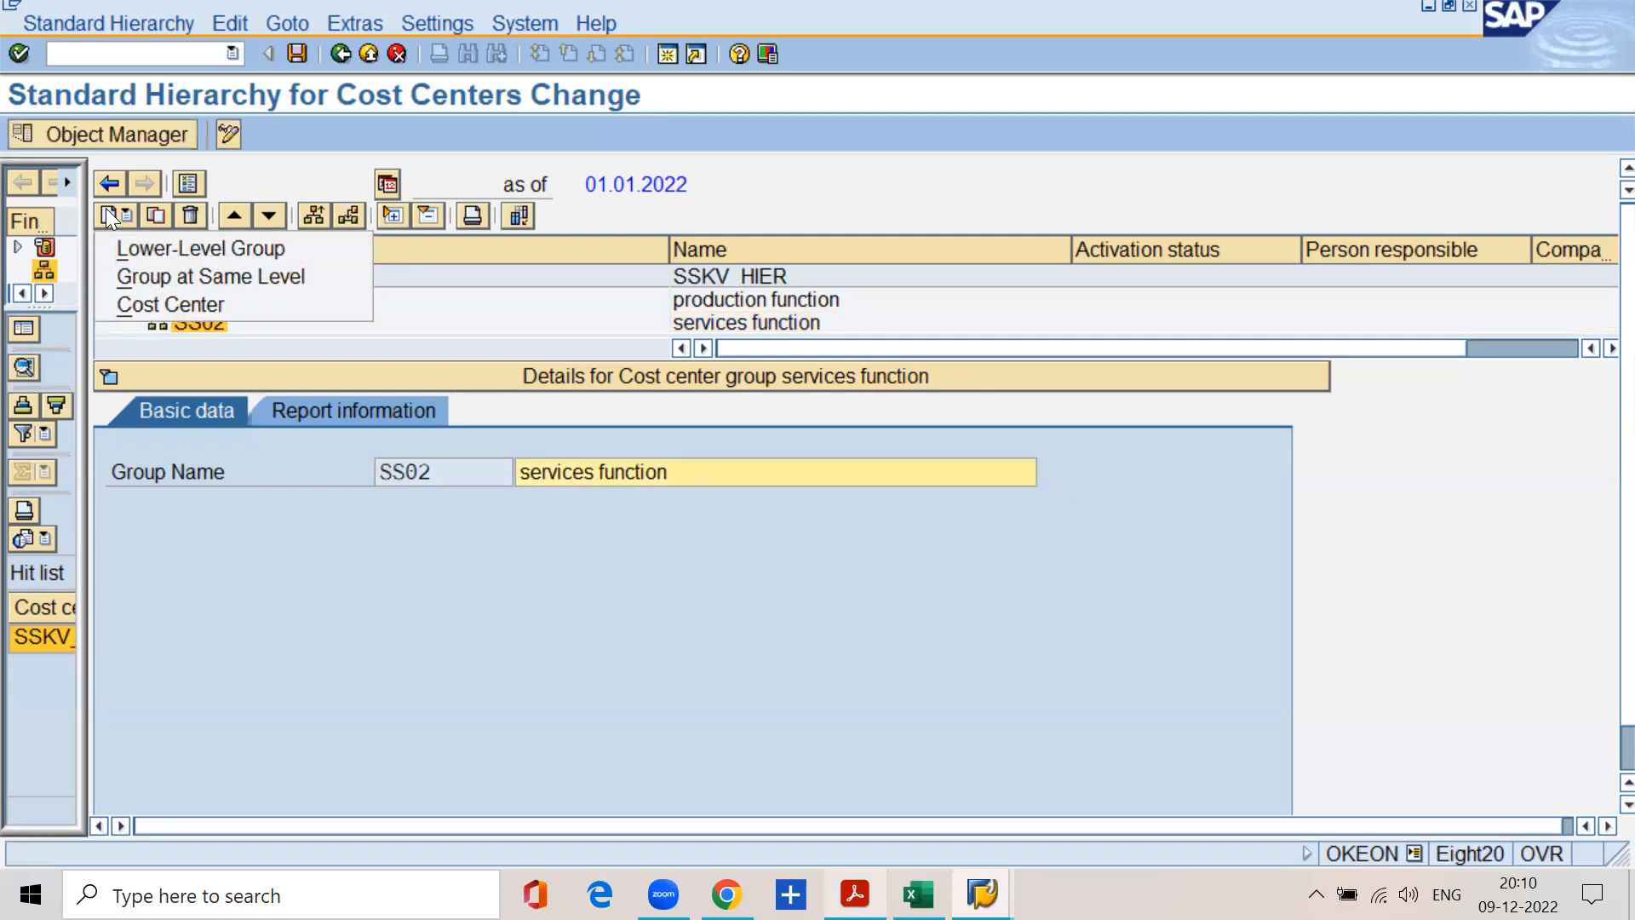
pyautogui.click(160, 272)
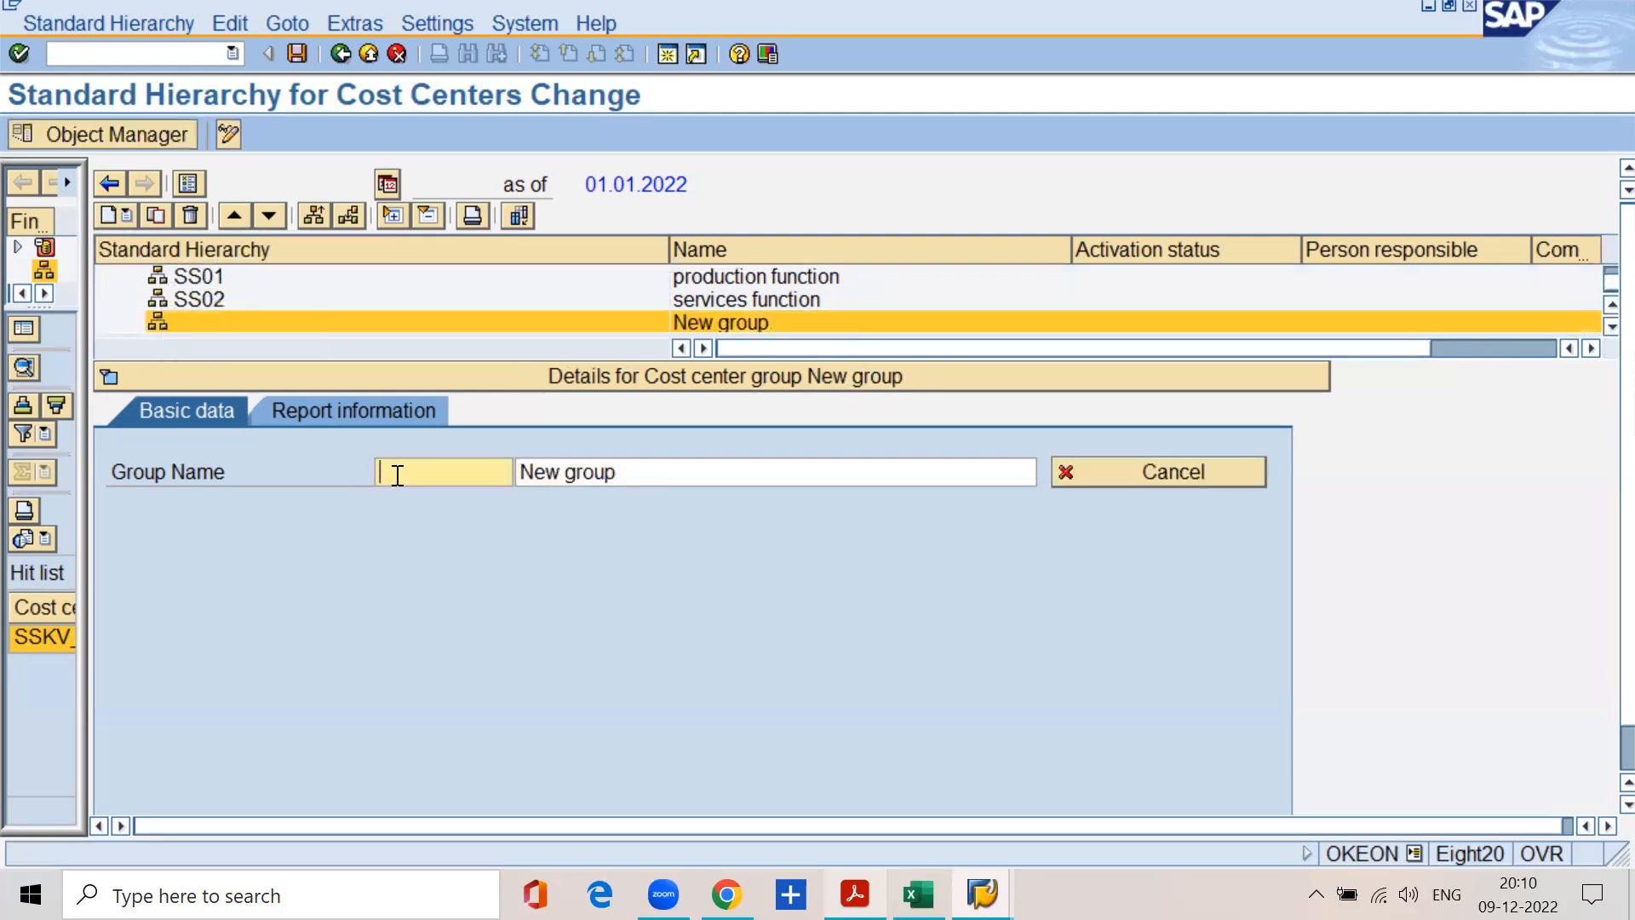
pyautogui.write('ss03')
pyautogui.press('Tab')
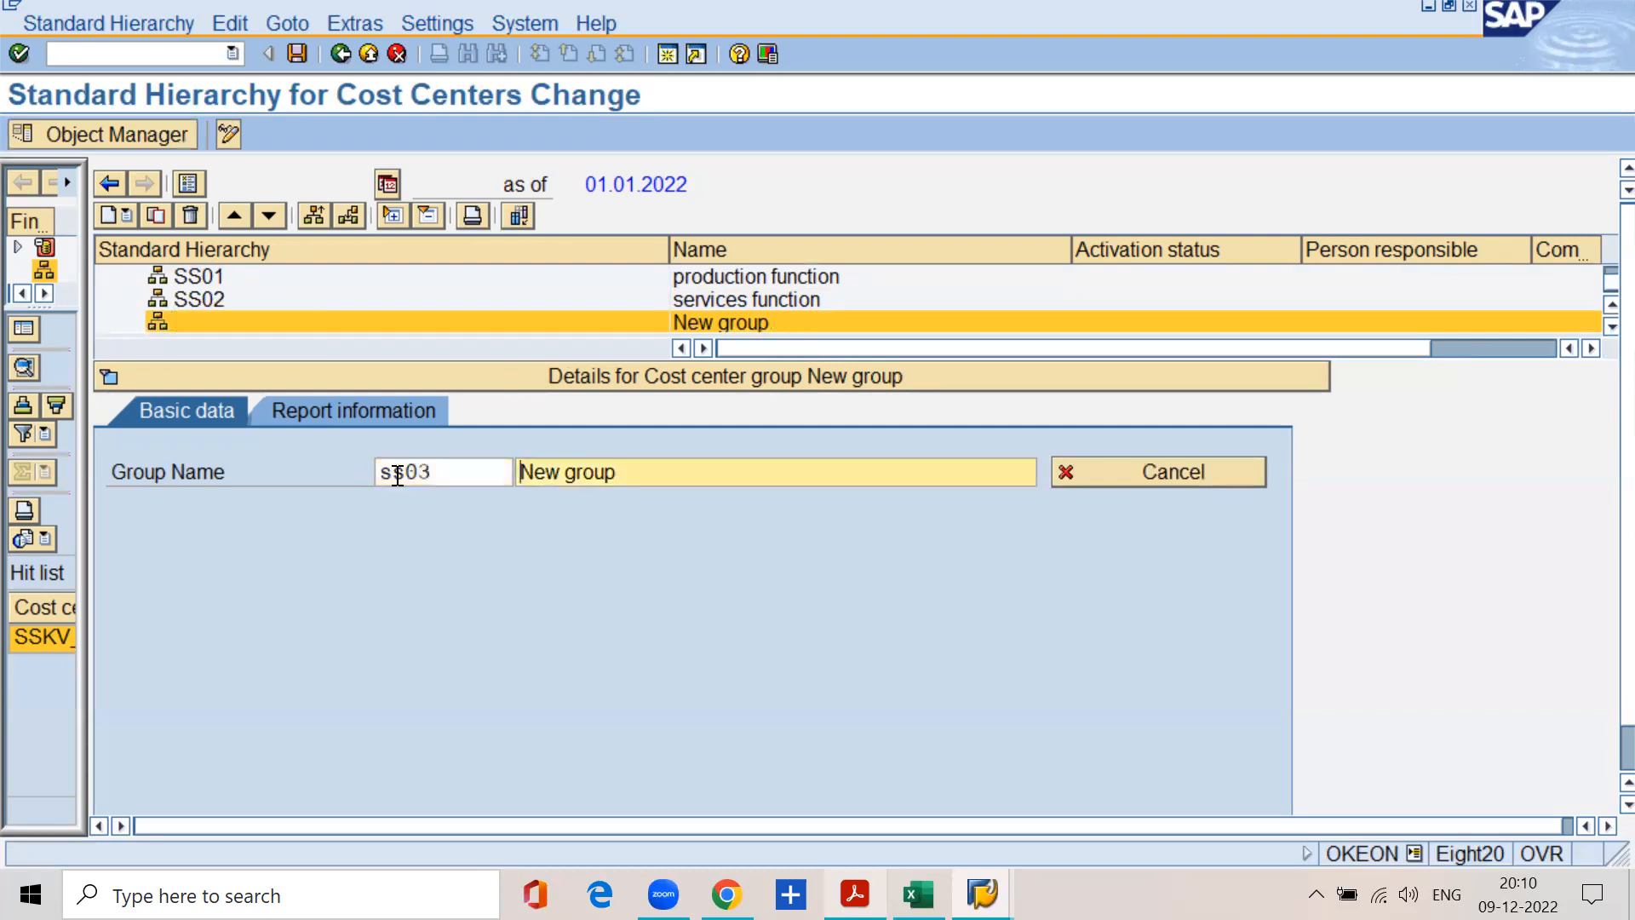
# Enter "marketing function" as the description of group ss03 and confirm the entry
pyautogui.write('marekigng')
pyautogui.press('BackSpace')
pyautogui.press('BackSpace')
pyautogui.press('BackSpace')
pyautogui.press('BackSpace')
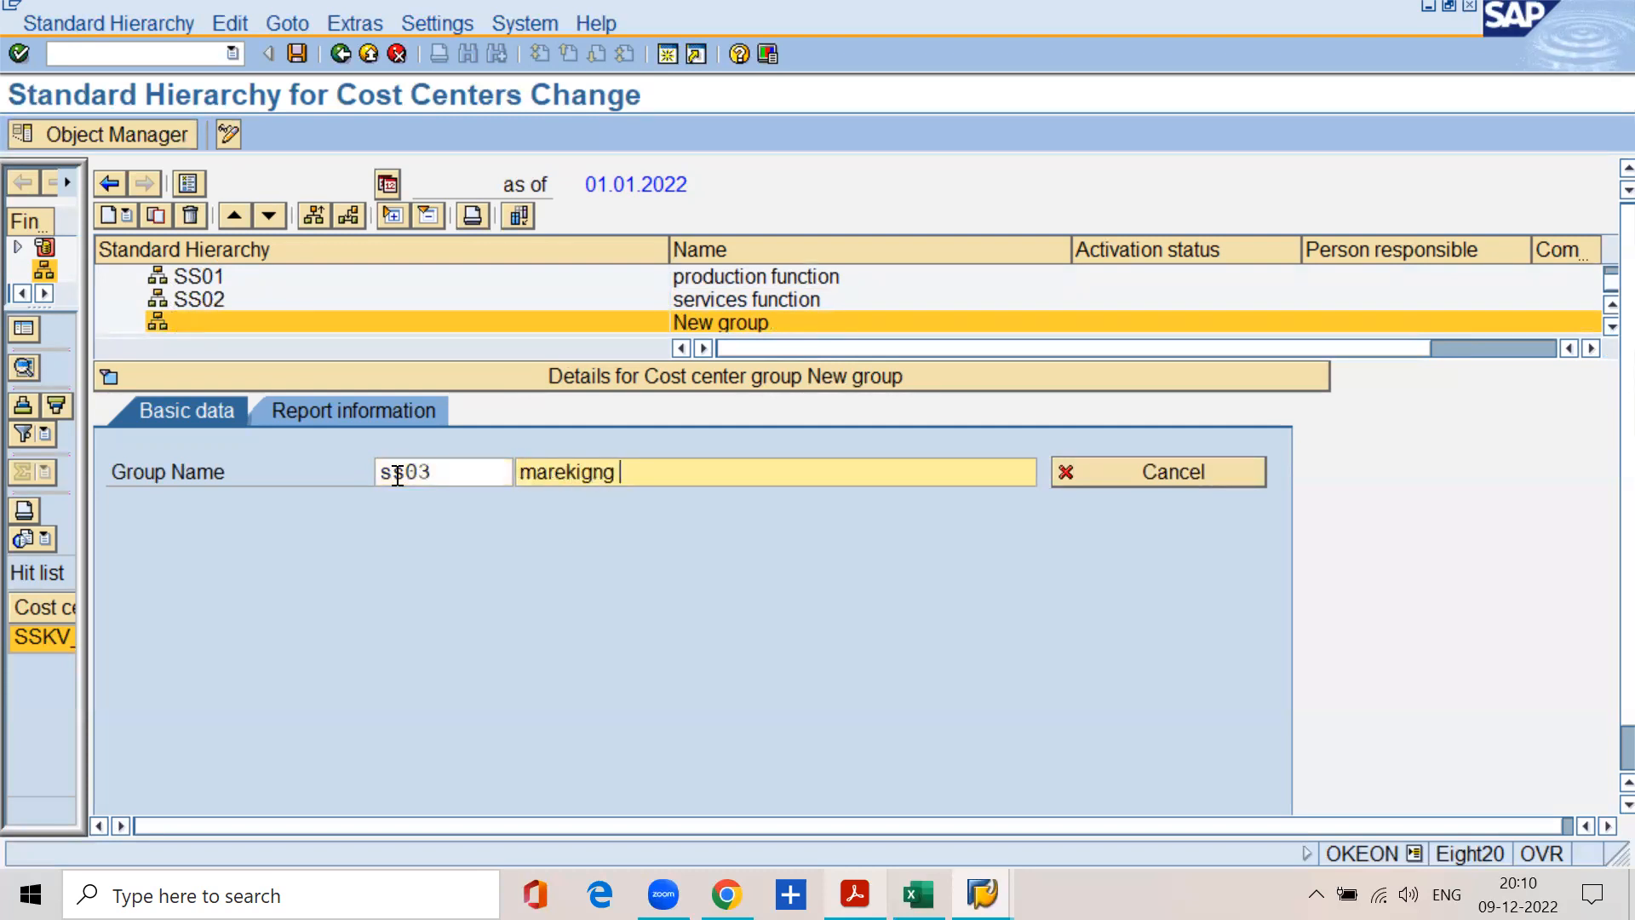
pyautogui.press('BackSpace')
pyautogui.press('BackSpace')
pyautogui.press('BackSpace')
pyautogui.write('keting function')
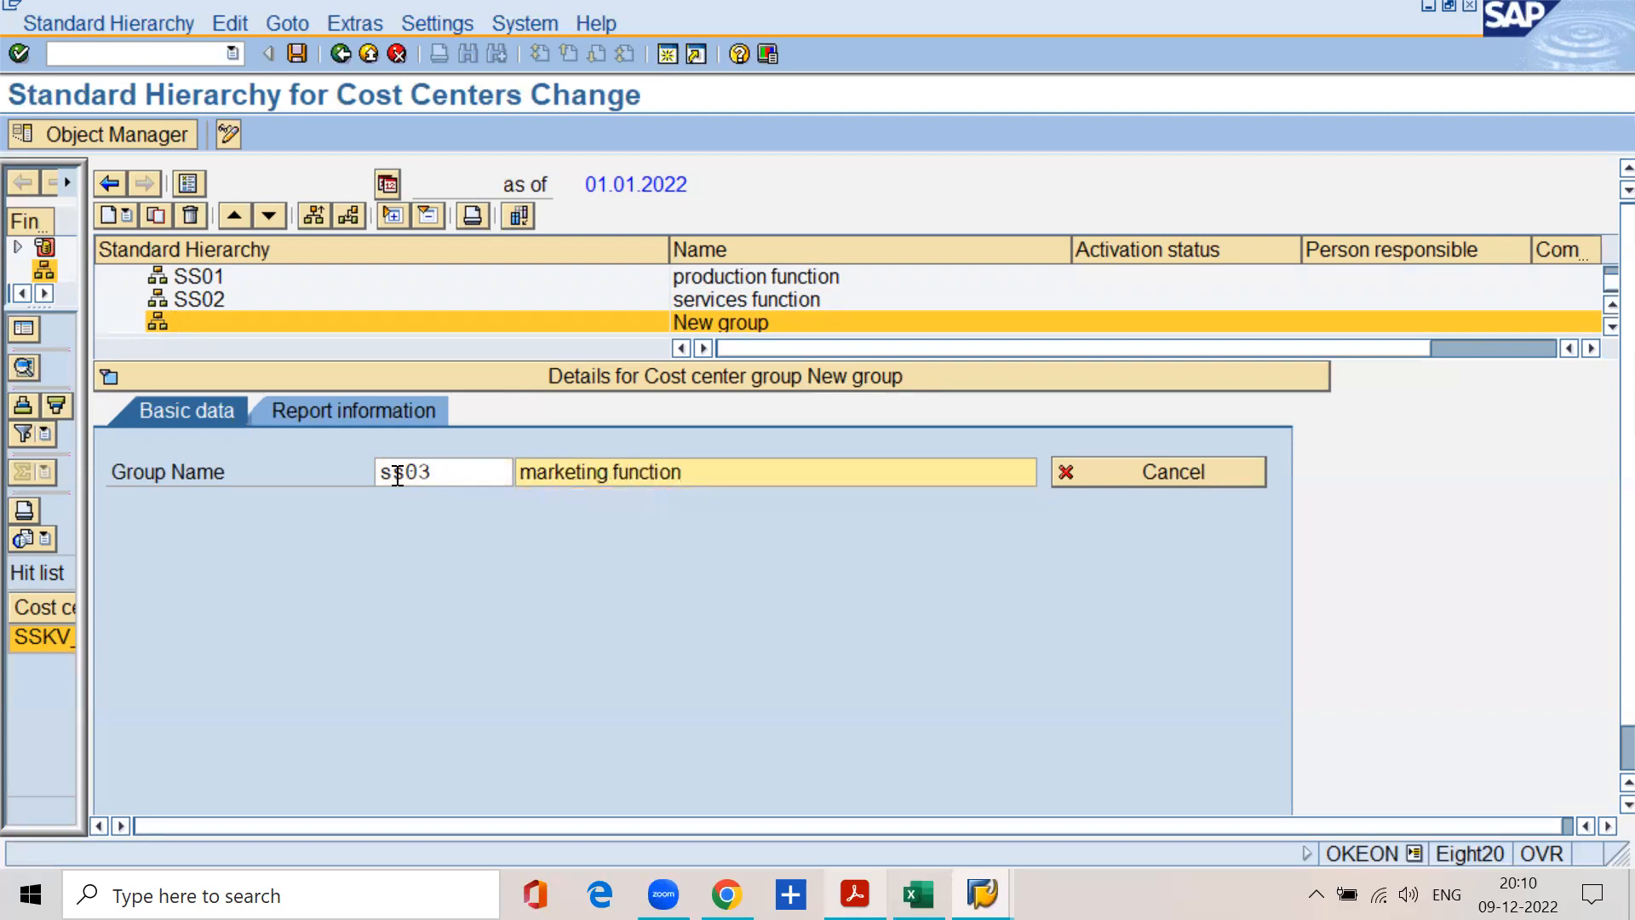
pyautogui.press('Return')
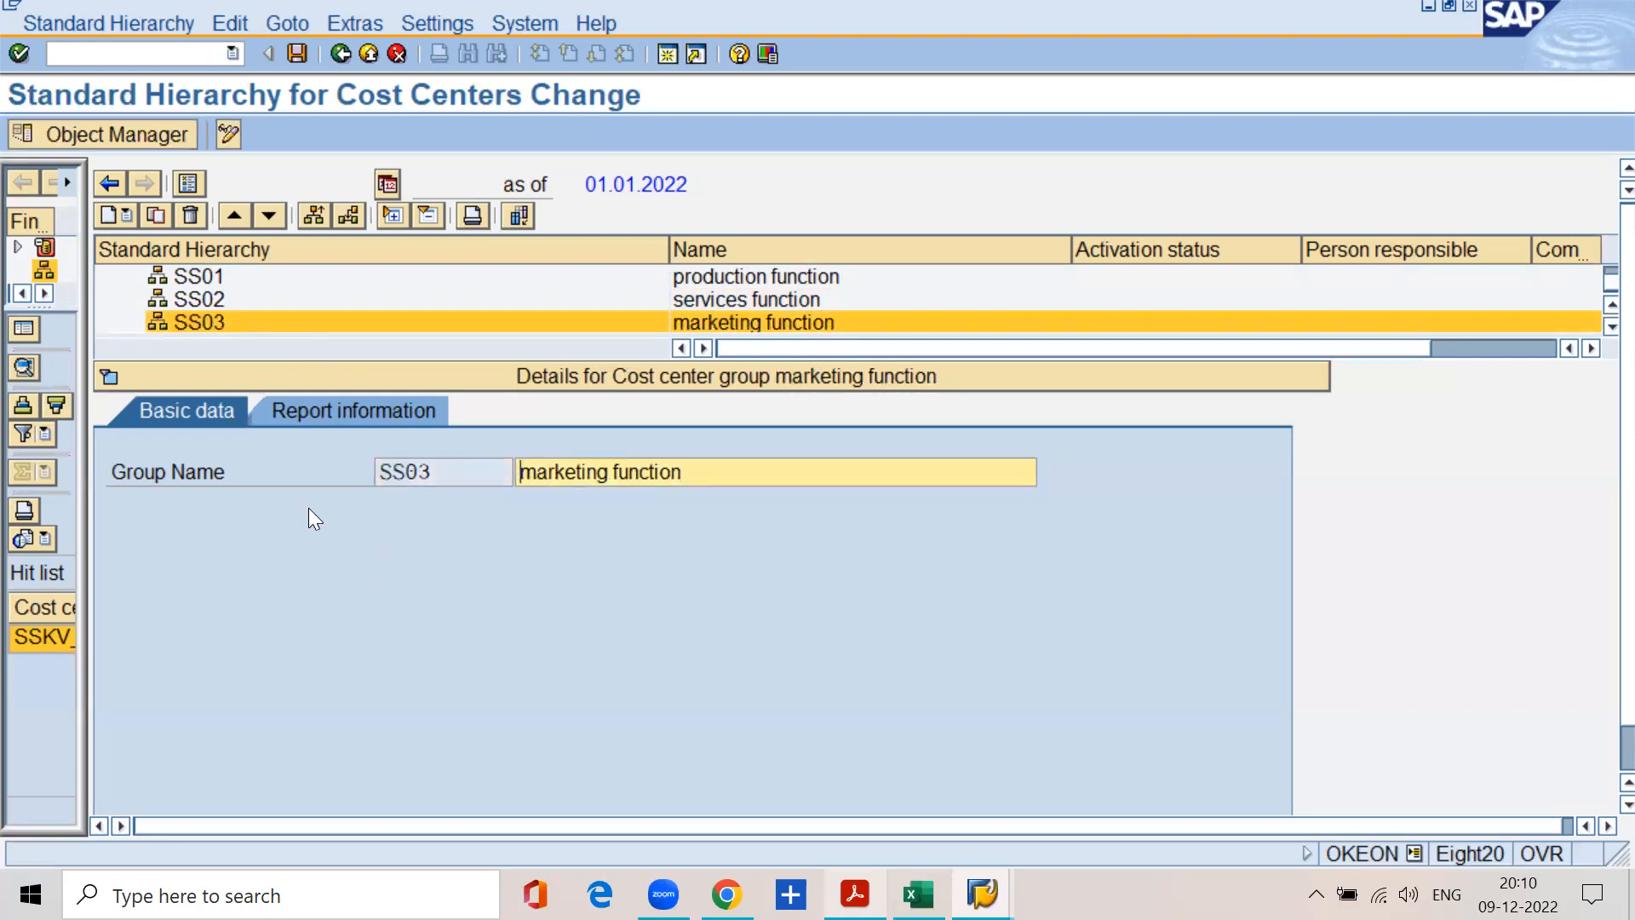
# Check the remaining hierarchy instructions in the Acrobat Reader PDF, then return to SAP and save the standard hierarchy
pyautogui.click(855, 894)
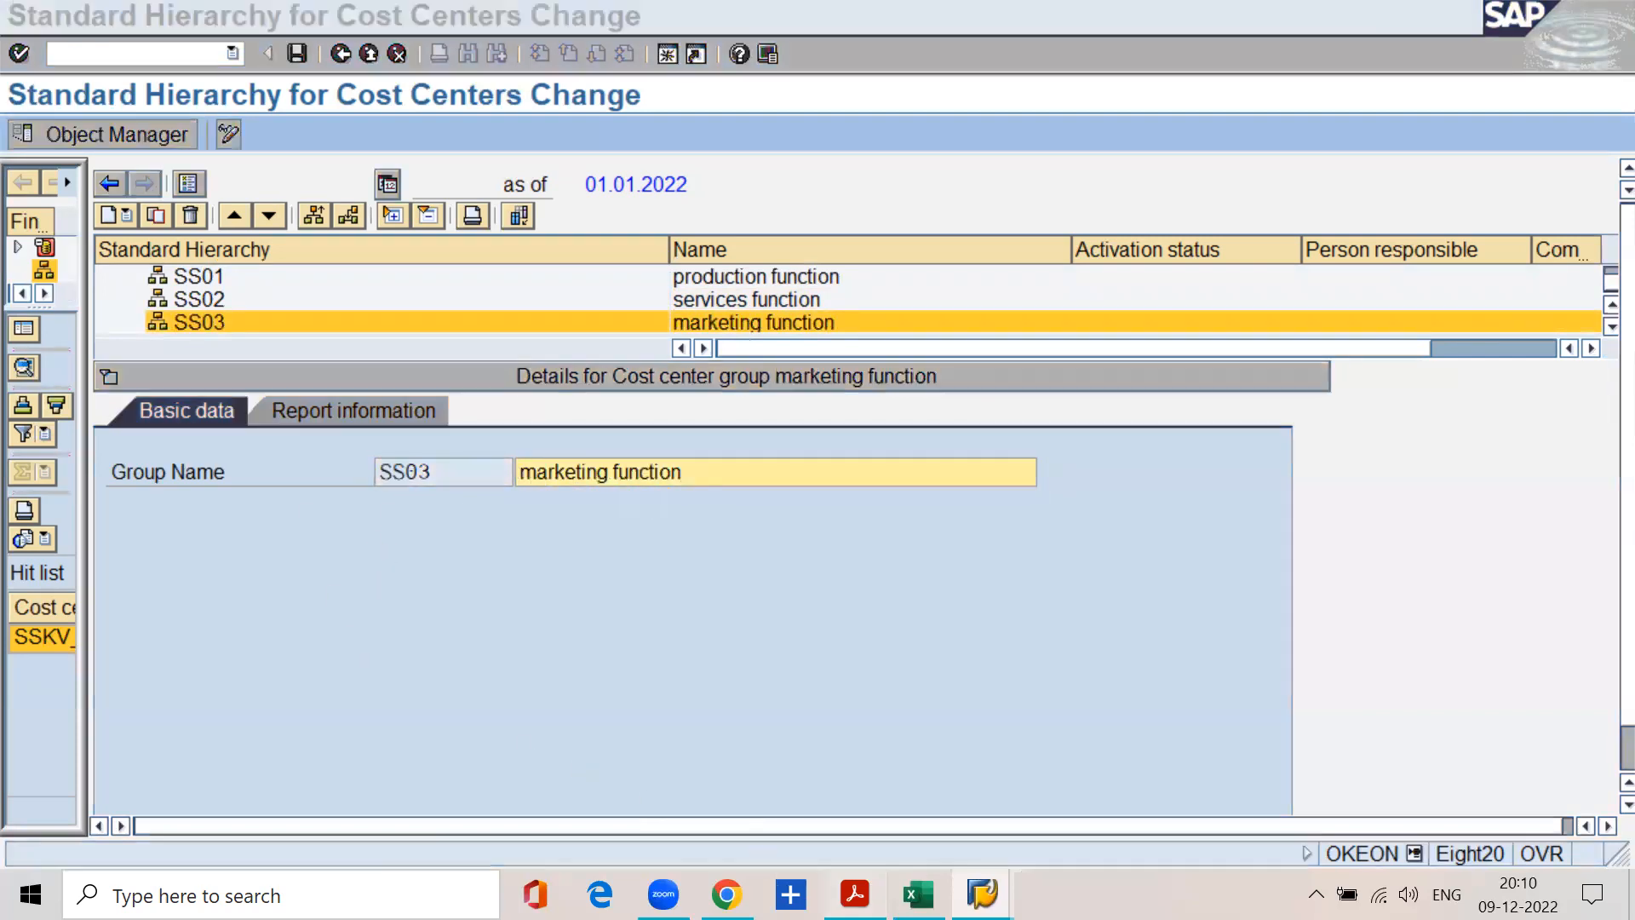
pyautogui.scroll(-10, 696, 643)
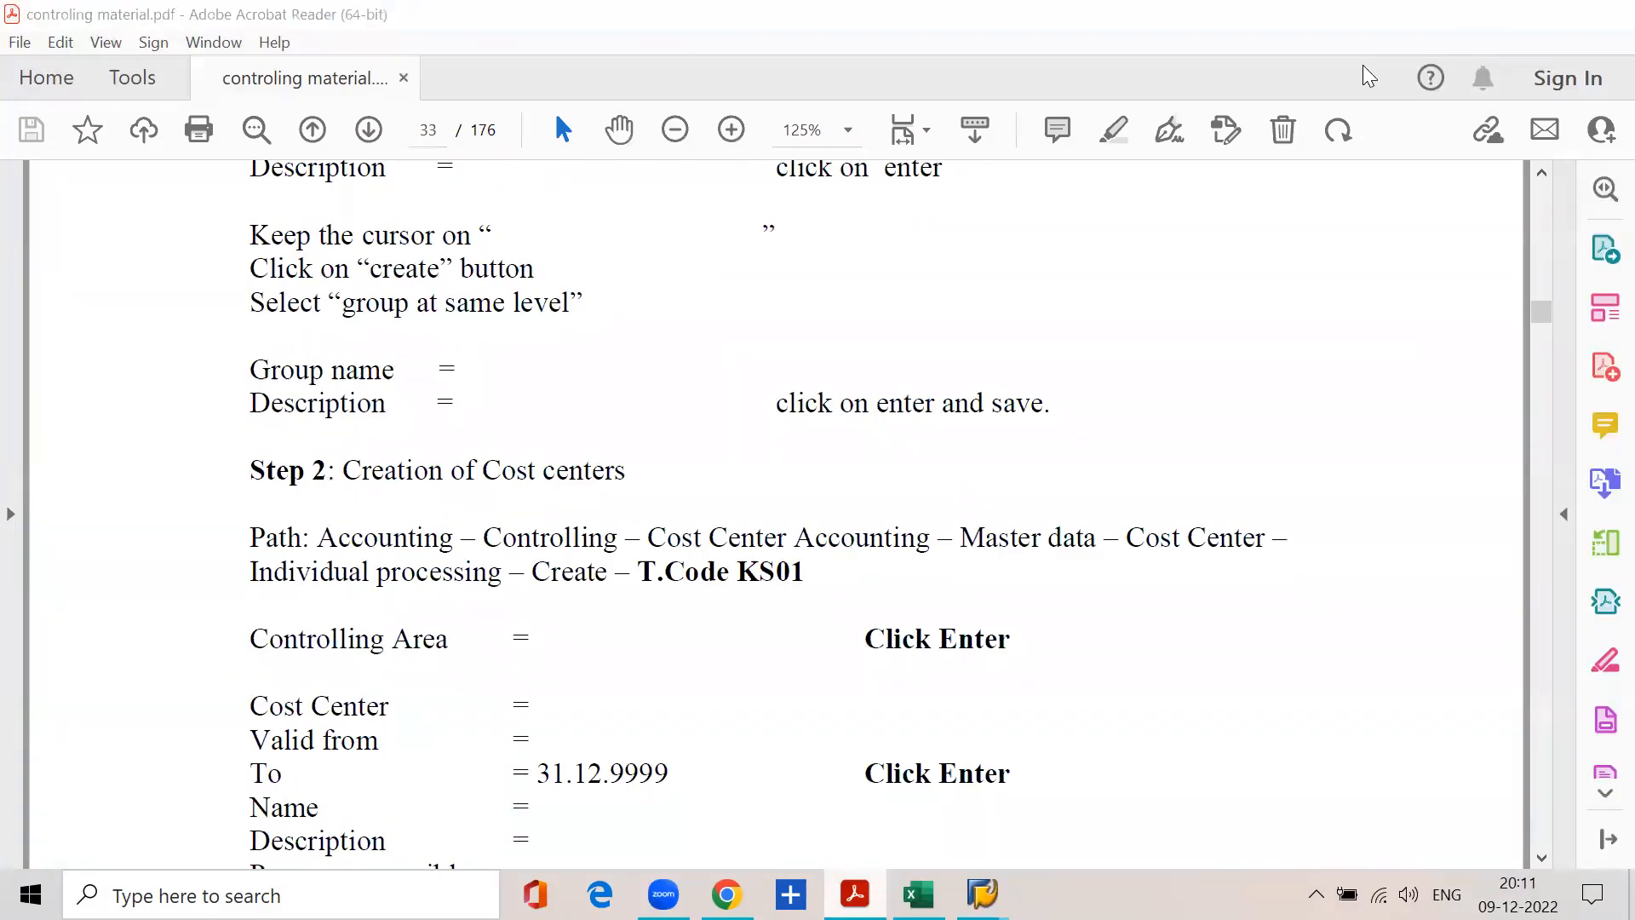
pyautogui.click(1485, 14)
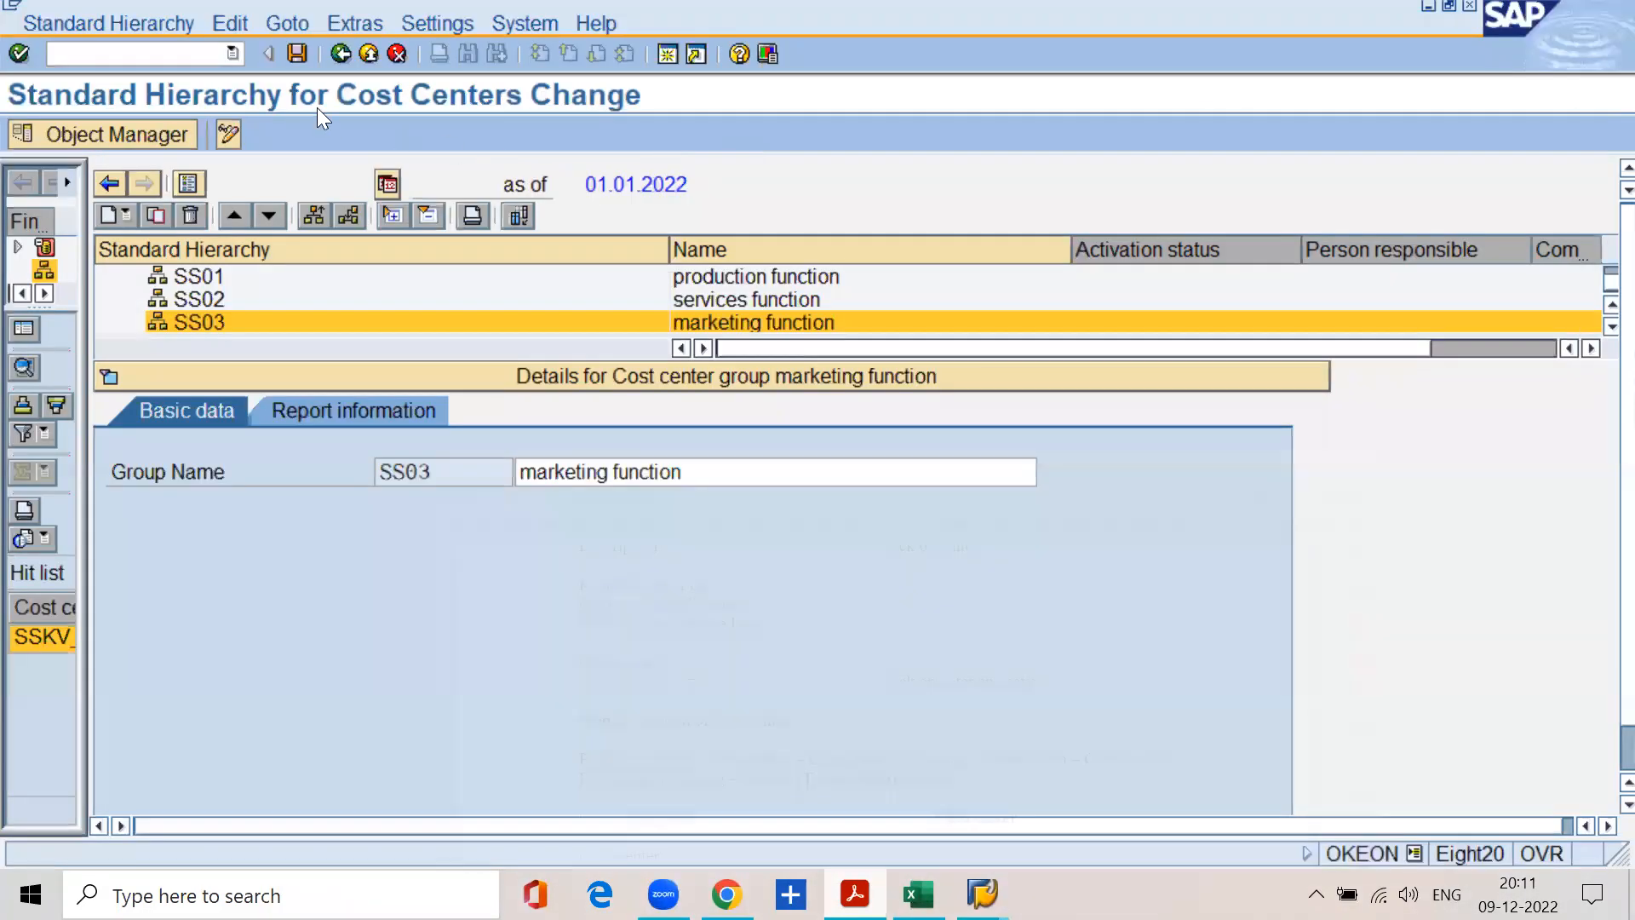
pyautogui.click(298, 53)
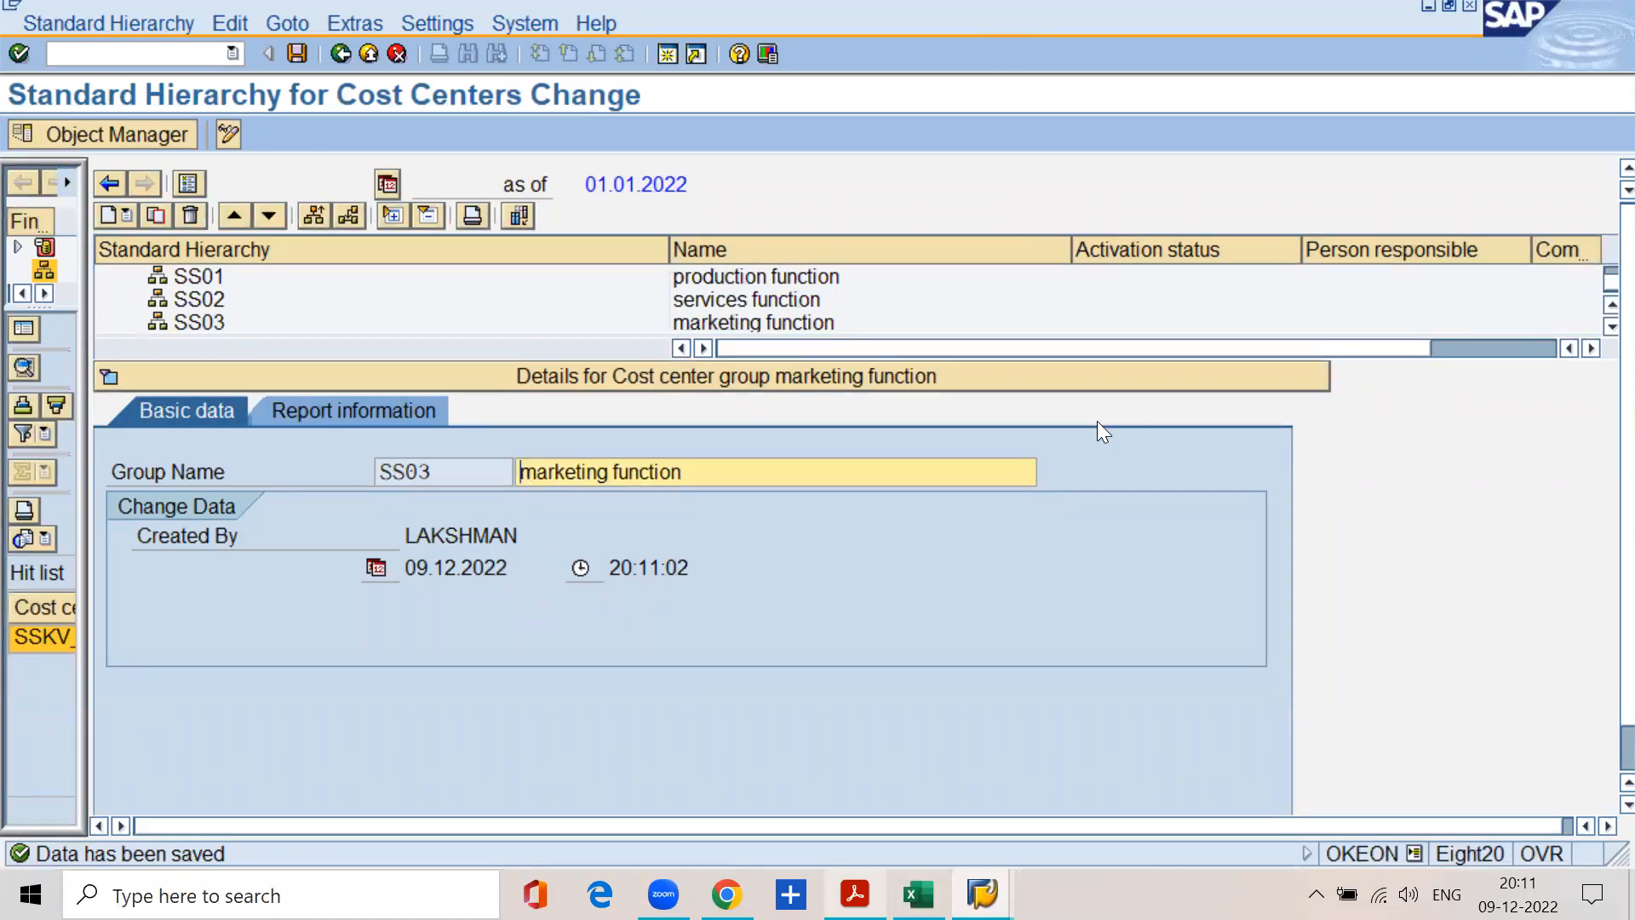
# Open the Create Cost Element transaction KA01 and activate the main Cost Element field for entry
pyautogui.hotkey('alt', 'Tab')
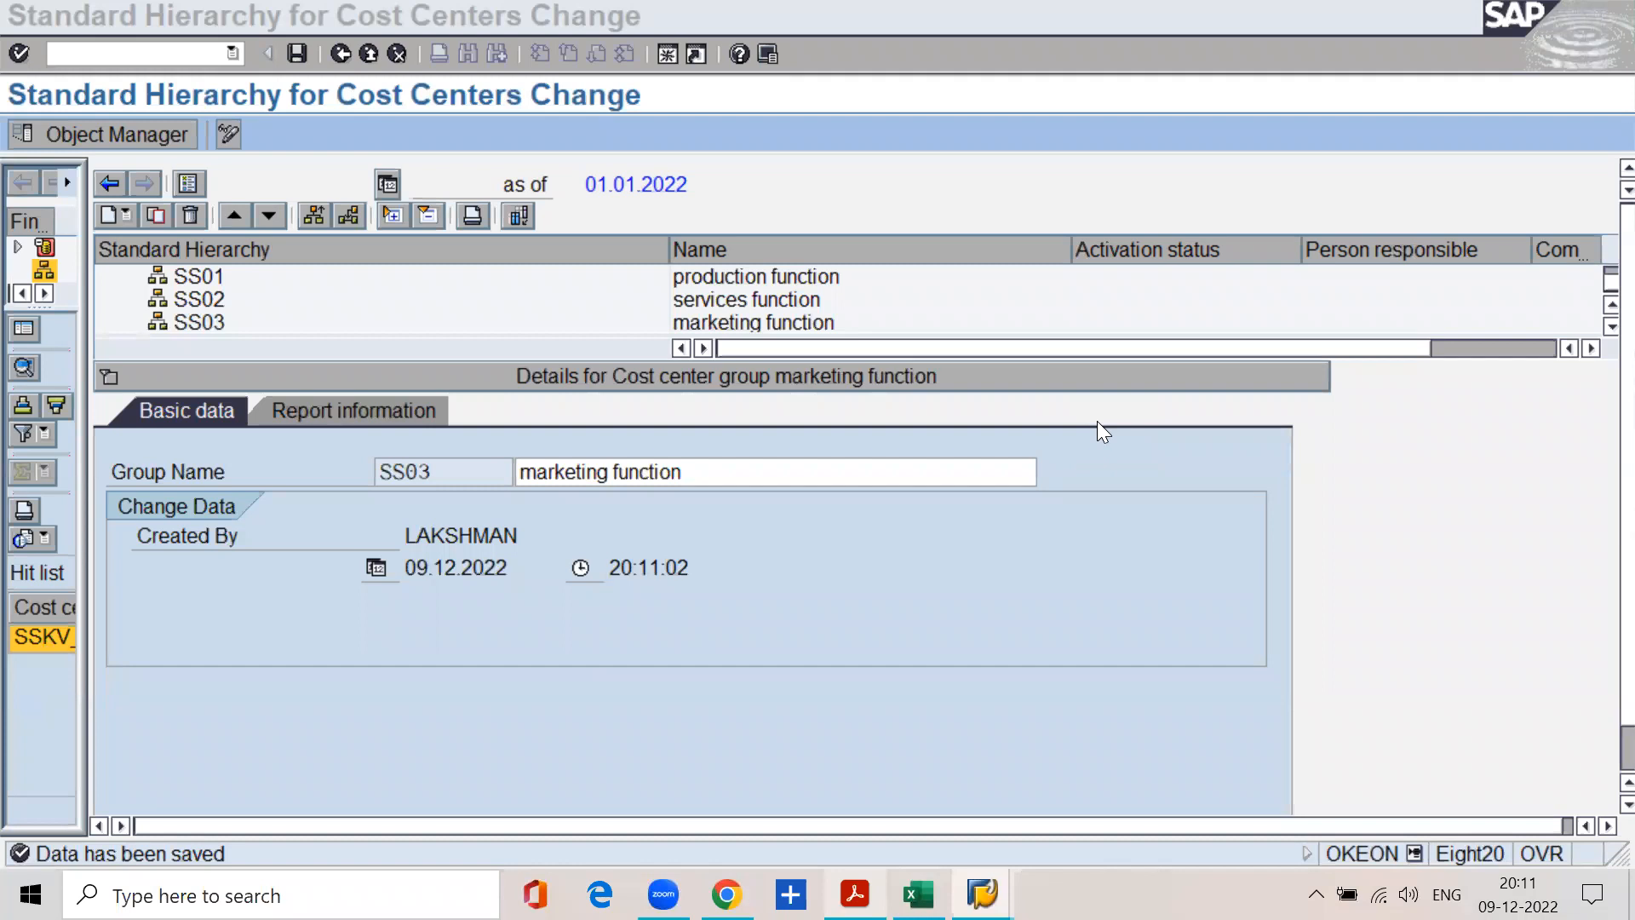
pyautogui.click(193, 56)
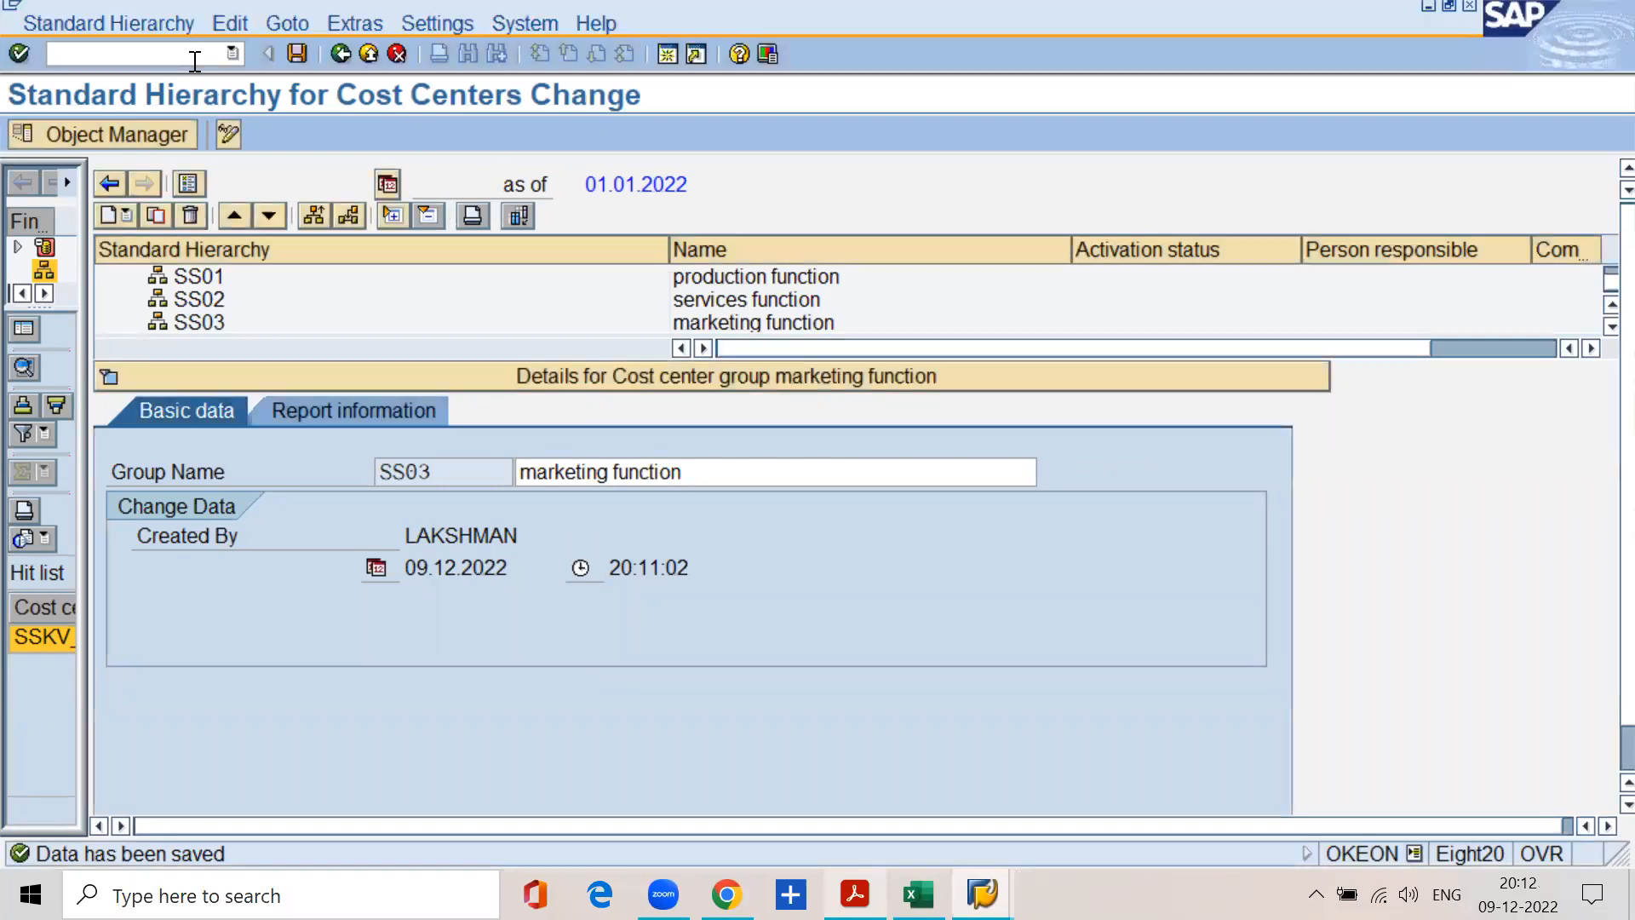
pyautogui.write('/nka01')
pyautogui.press('Return')
pyautogui.click(329, 251)
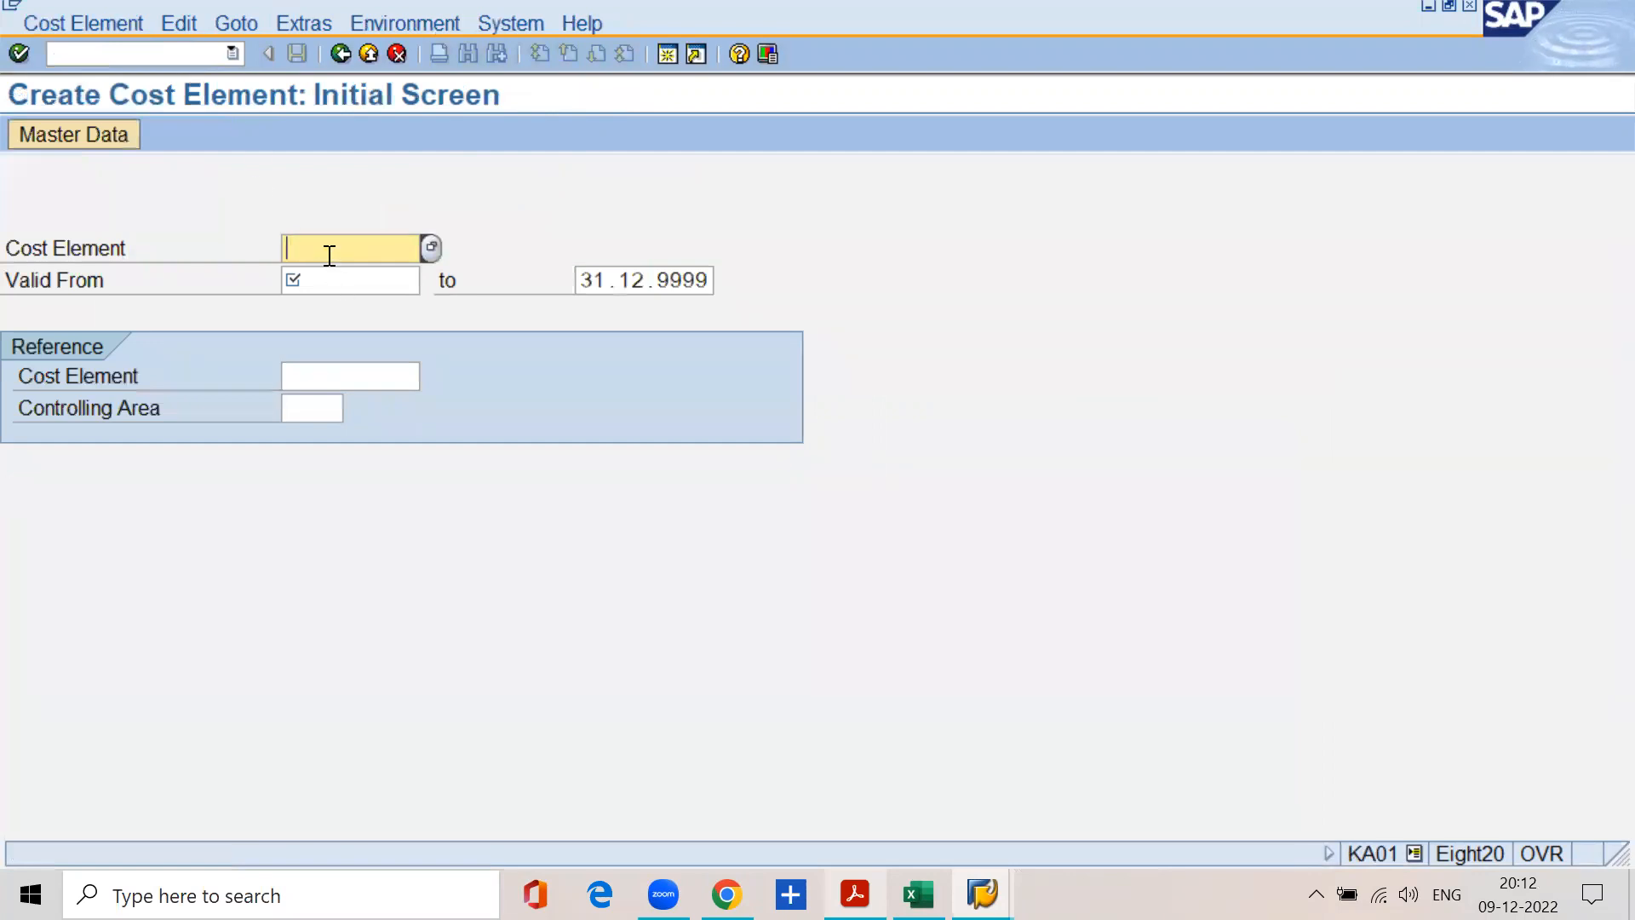
pyautogui.write('400200')
pyautogui.click(328, 281)
pyautogui.write('1.4.2')
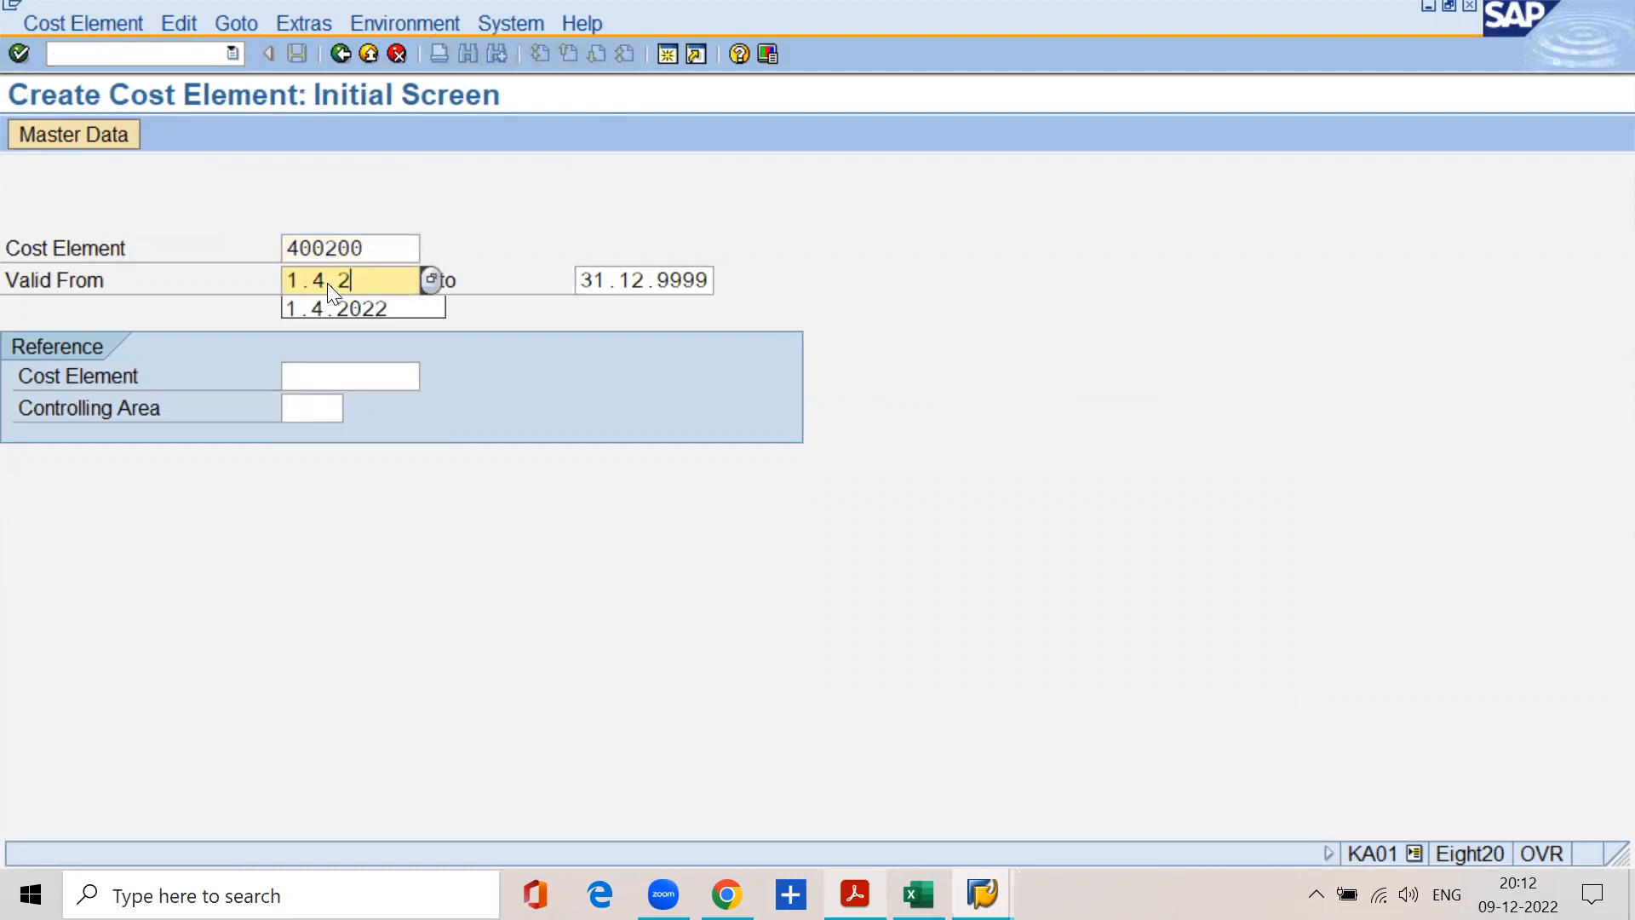
pyautogui.write('022')
# Switch from creating to changing a cost element and open cost element 400200
pyautogui.click(84, 19)
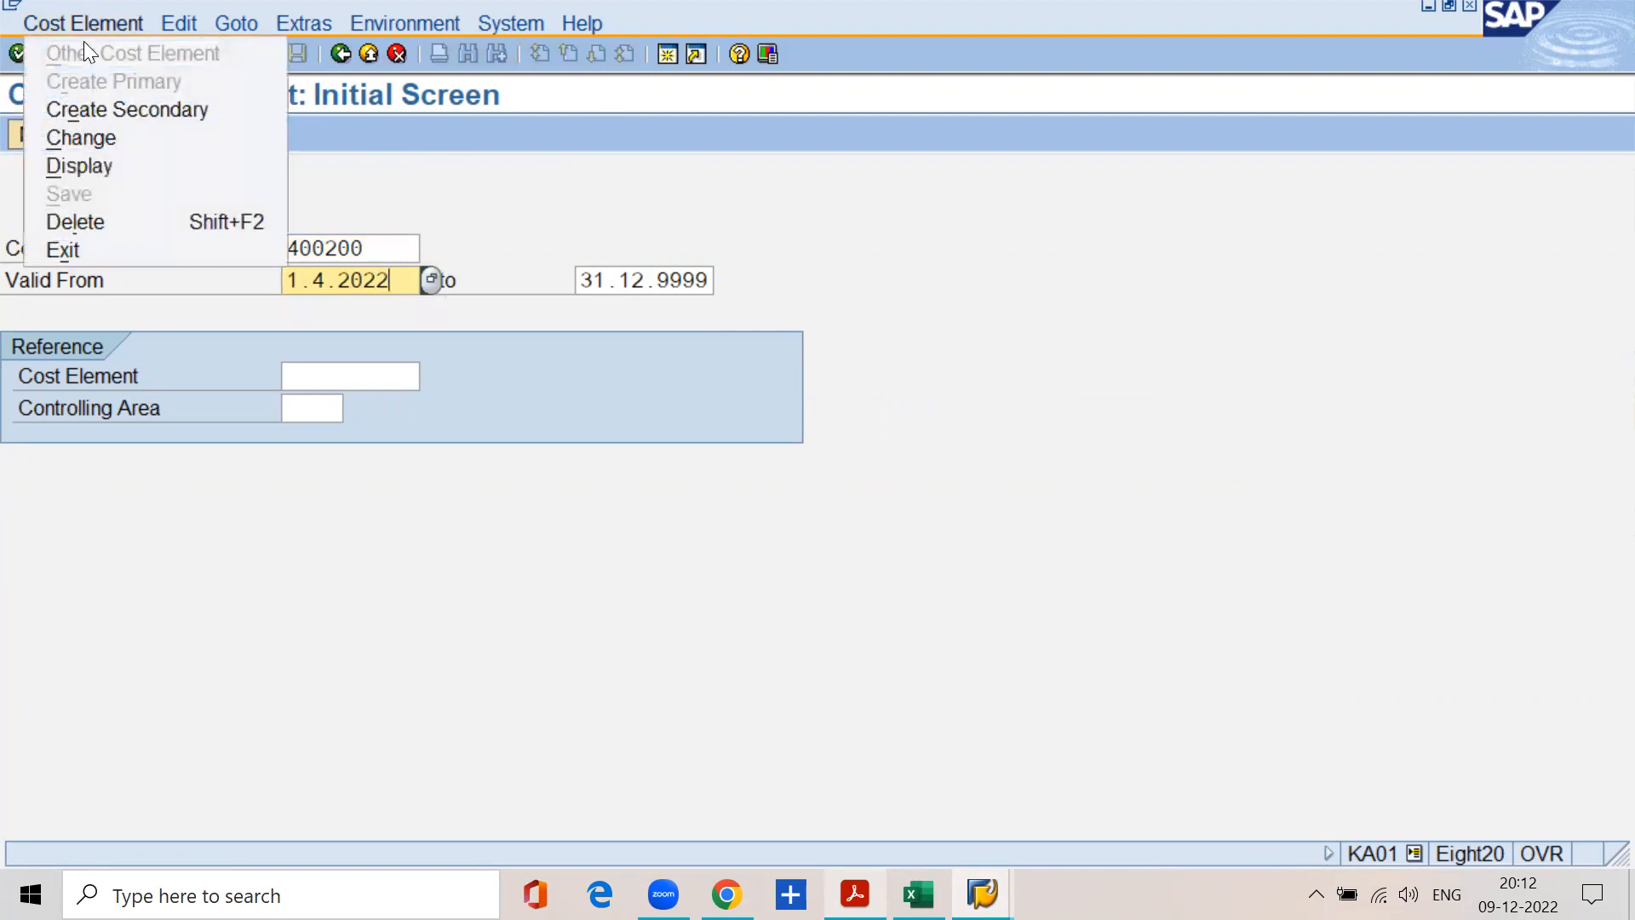
pyautogui.click(84, 135)
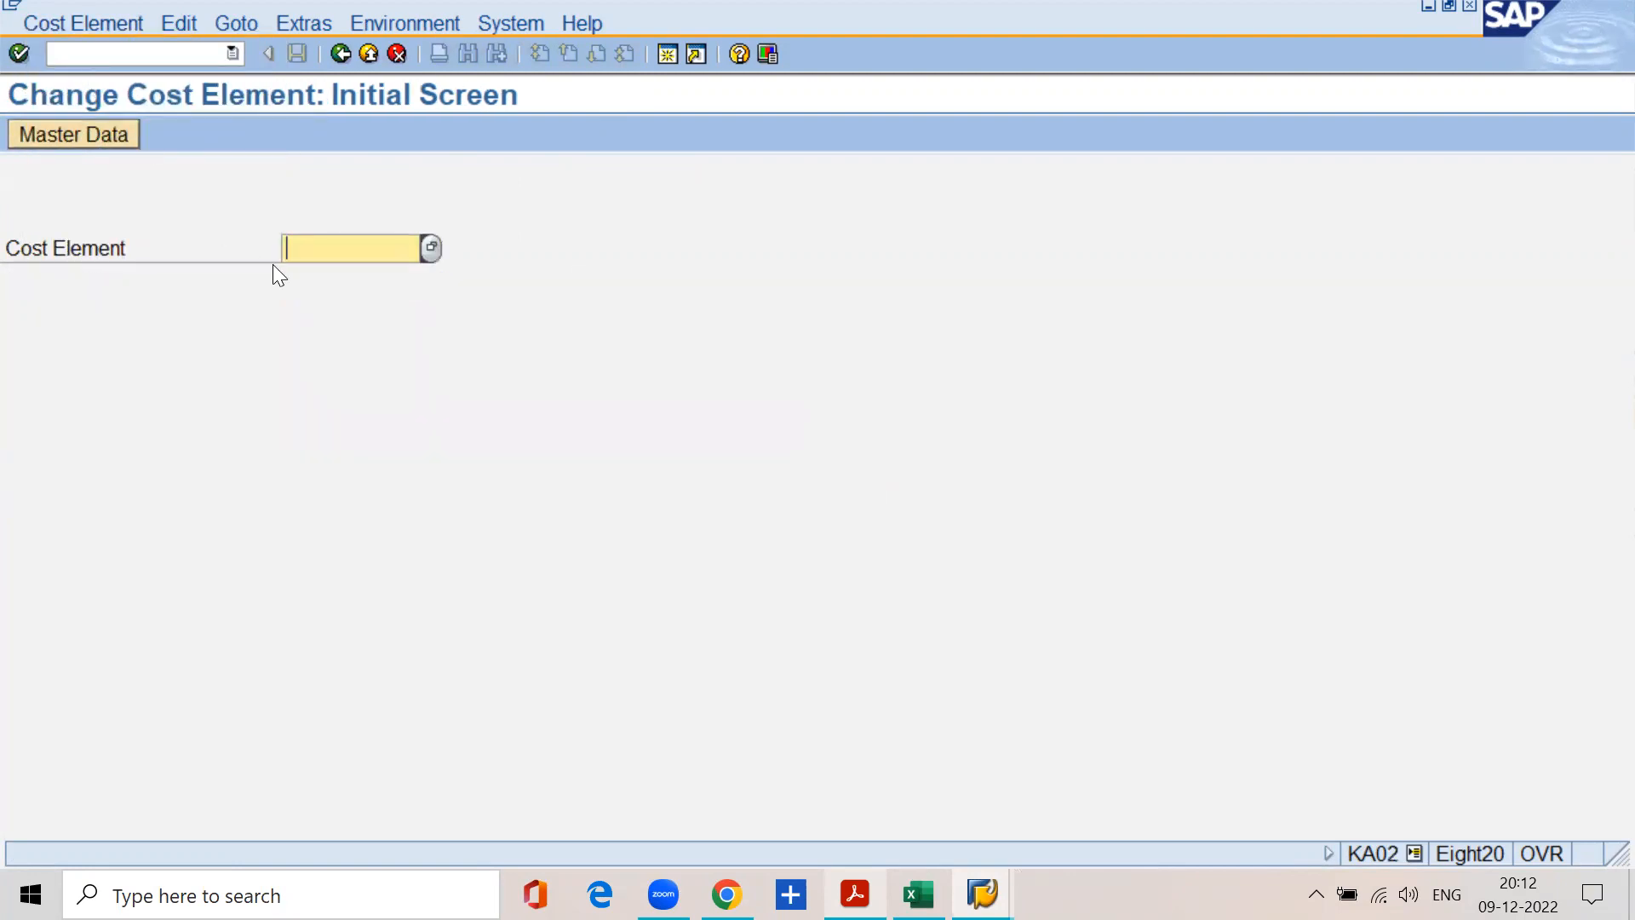
pyautogui.write('40022')
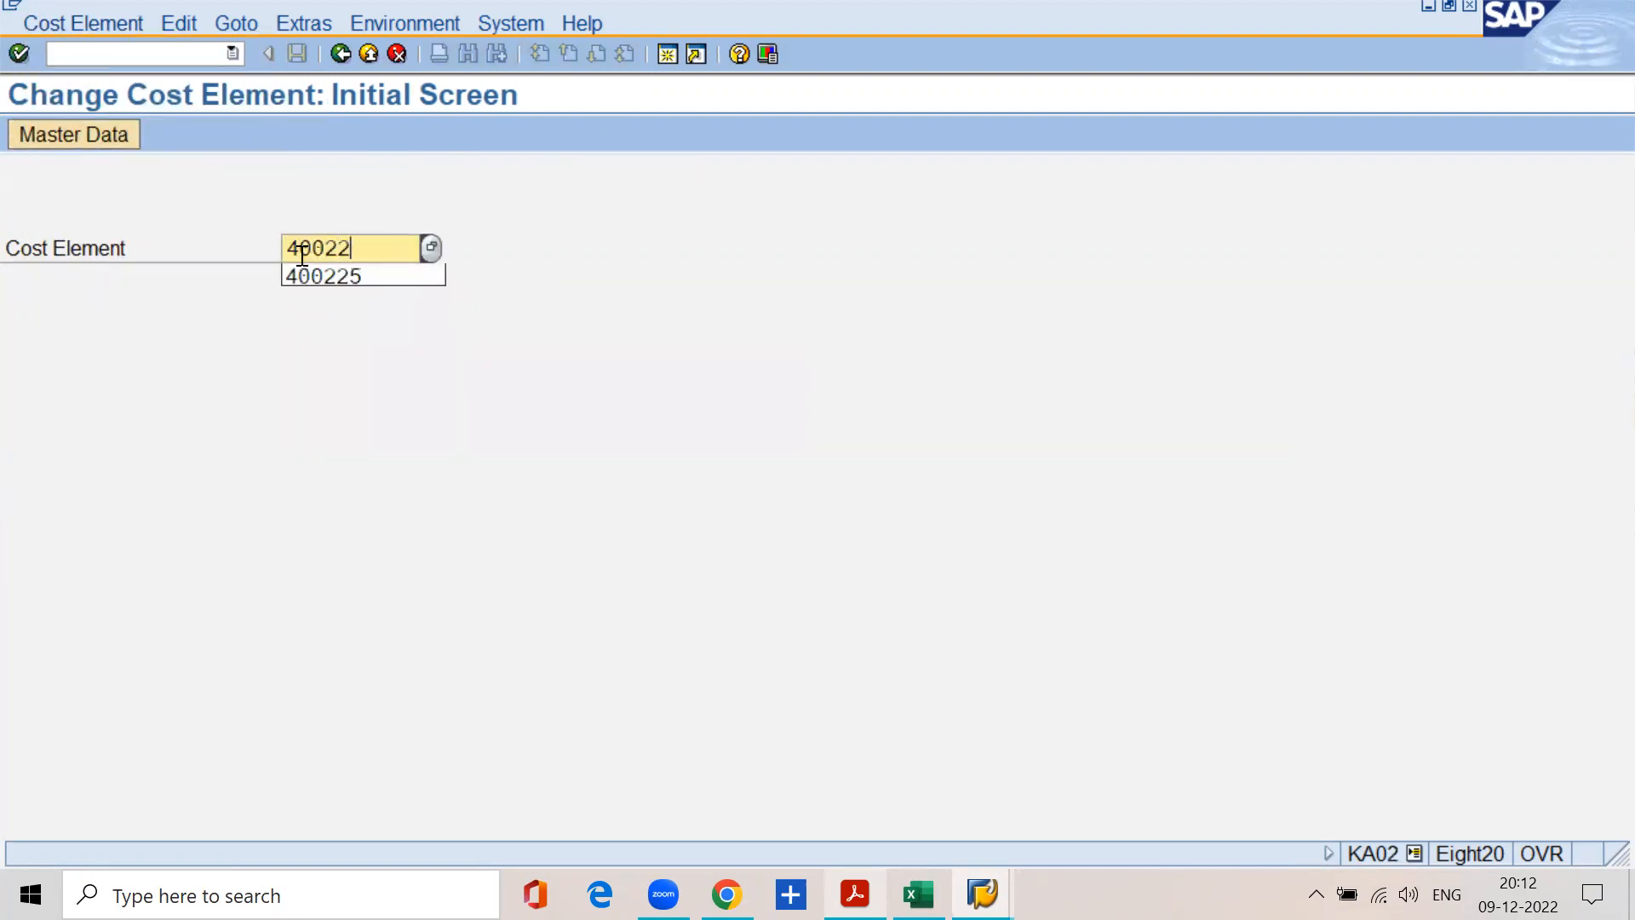
pyautogui.press('Return')
pyautogui.click(369, 249)
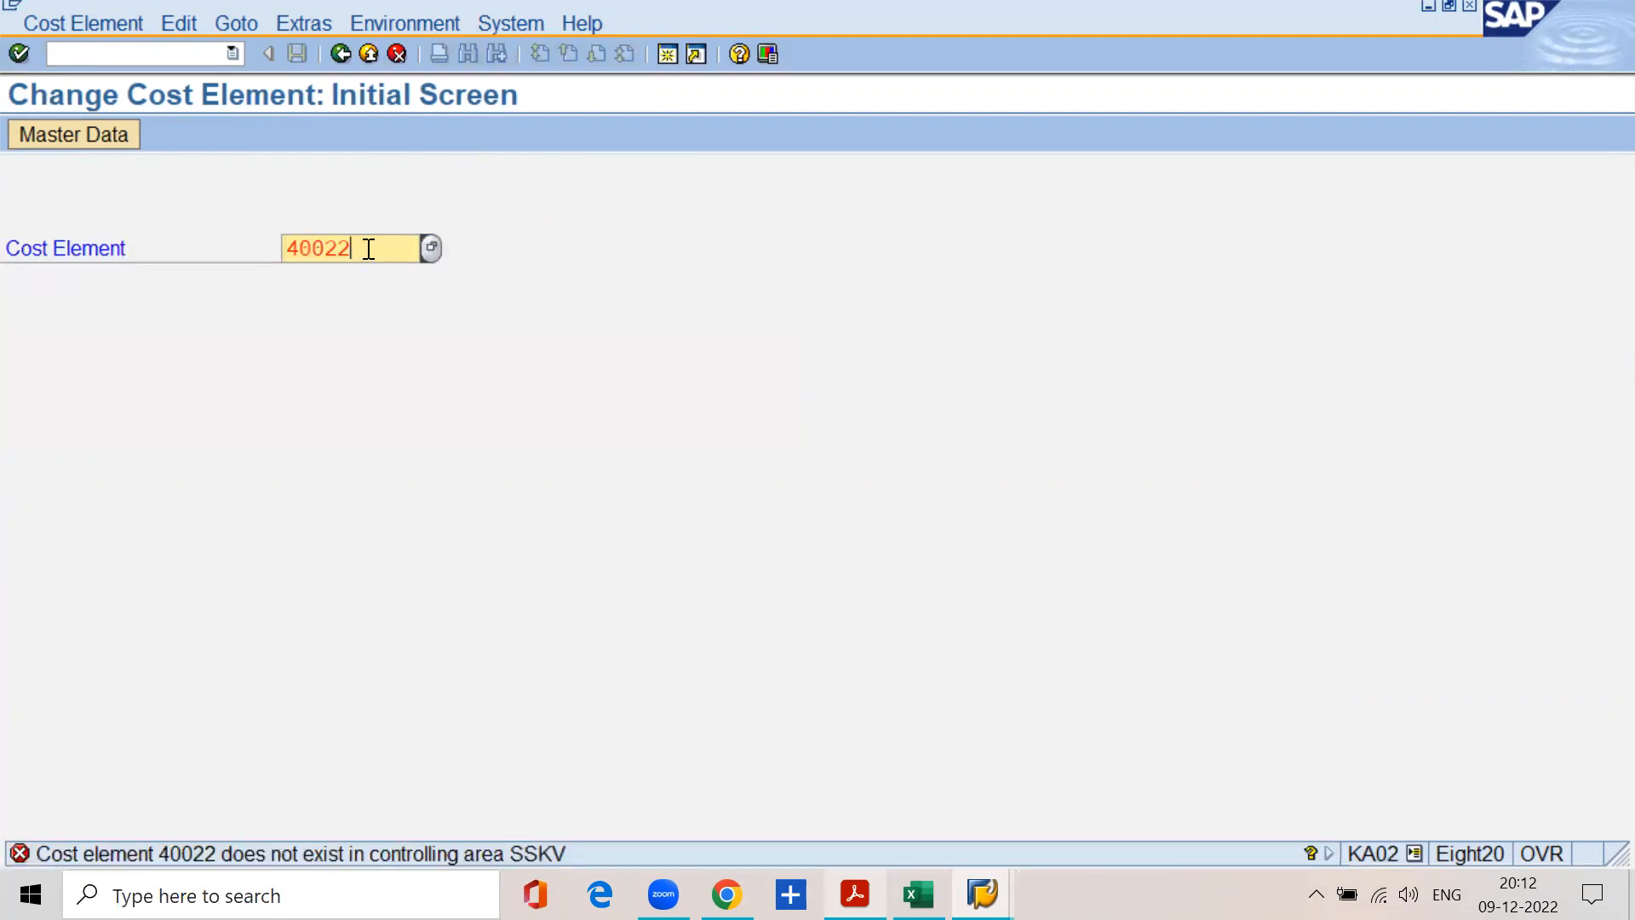
pyautogui.press('BackSpace')
pyautogui.write('00')
pyautogui.press('Return')
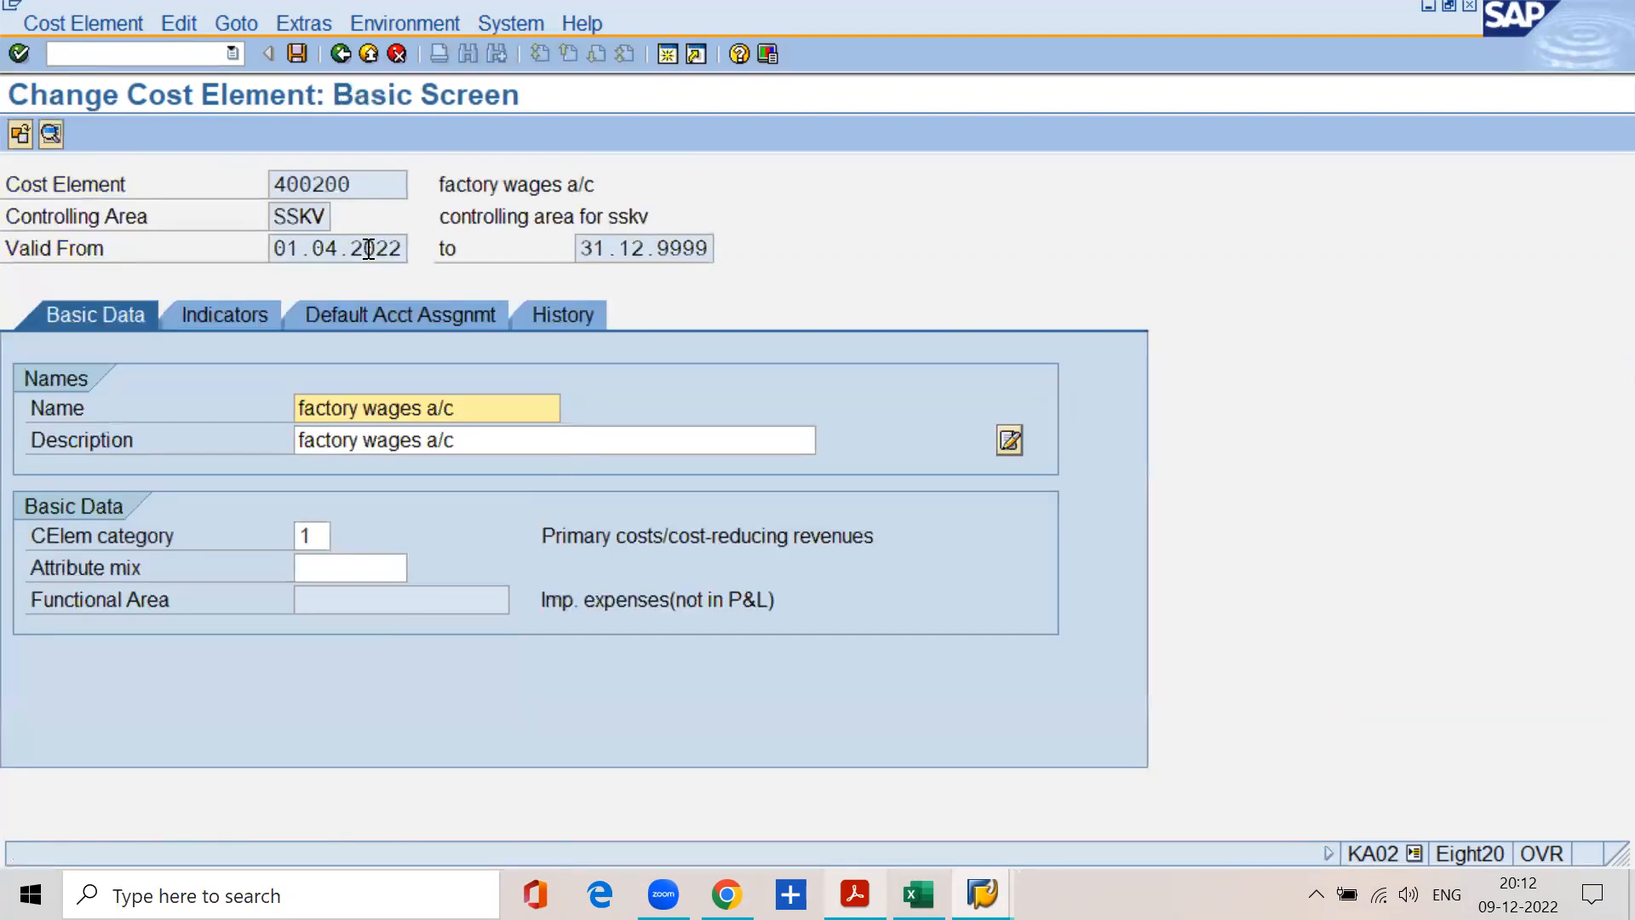
# Bring up the possible cost element categories for 400200 and choose category 1, Primary costs/cost-reducing revenues
pyautogui.click(324, 538)
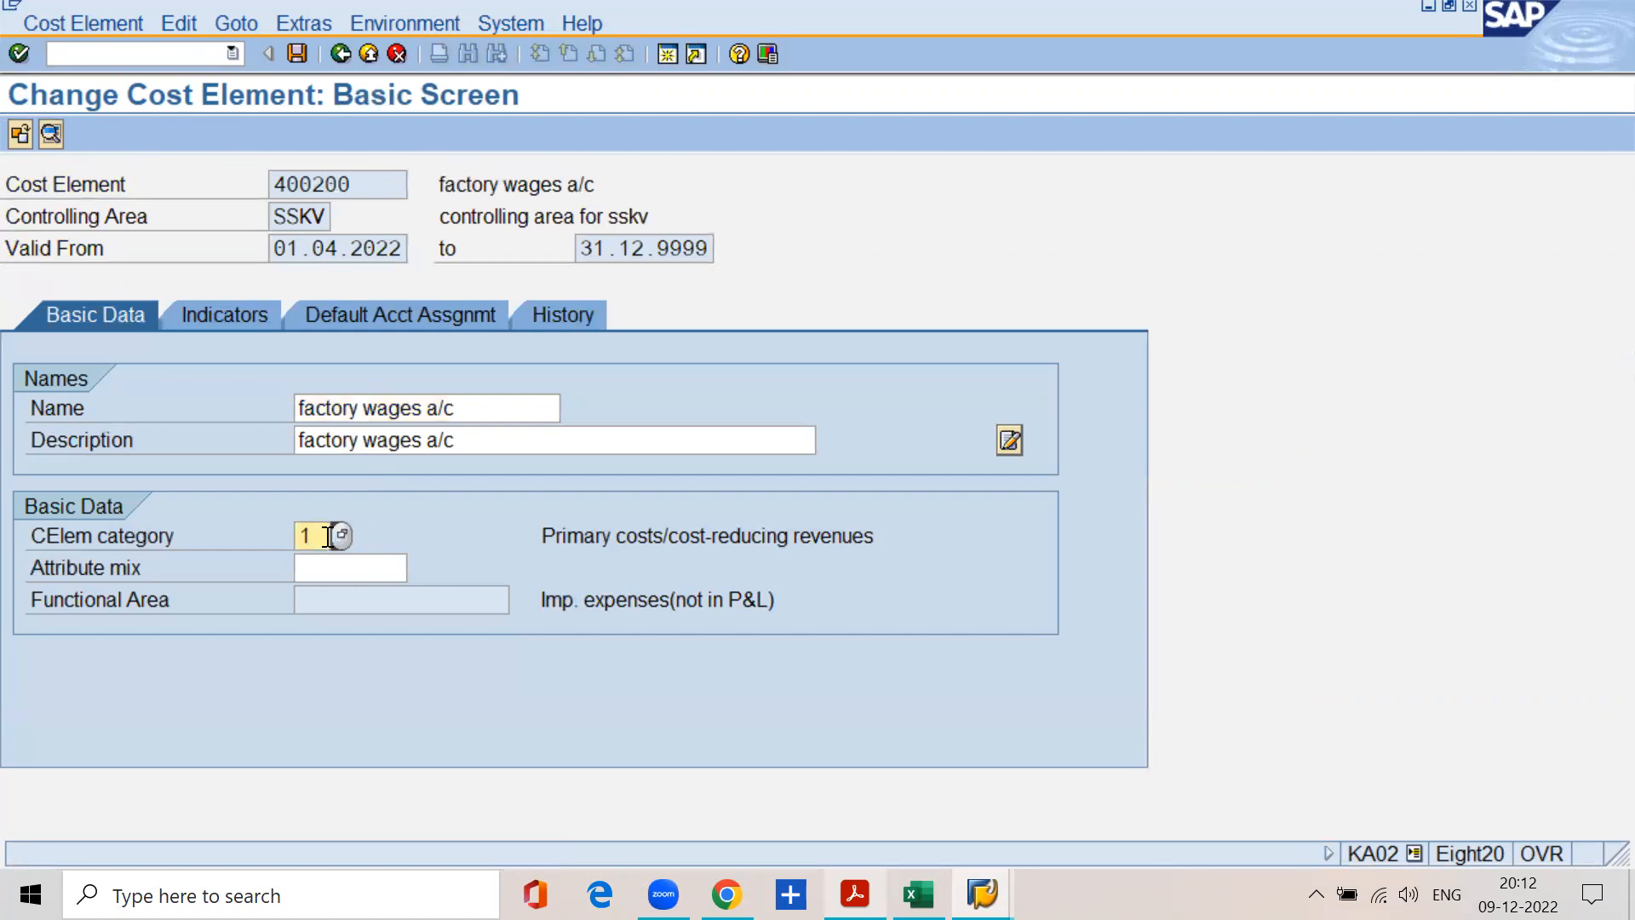
pyautogui.press('F4')
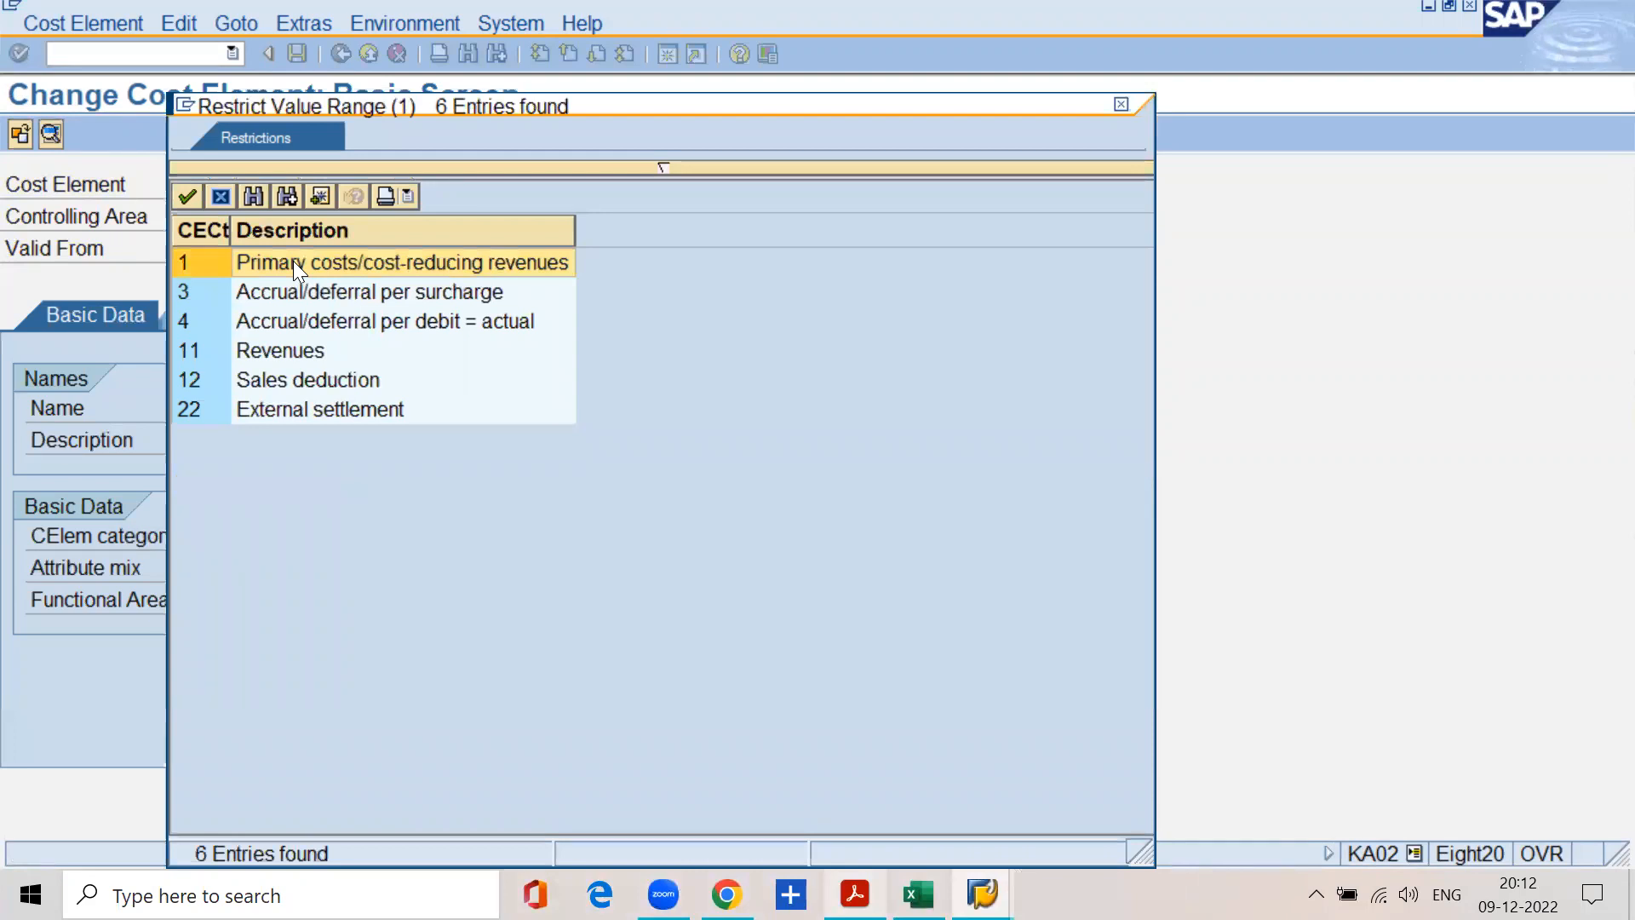
pyautogui.doubleClick(293, 261)
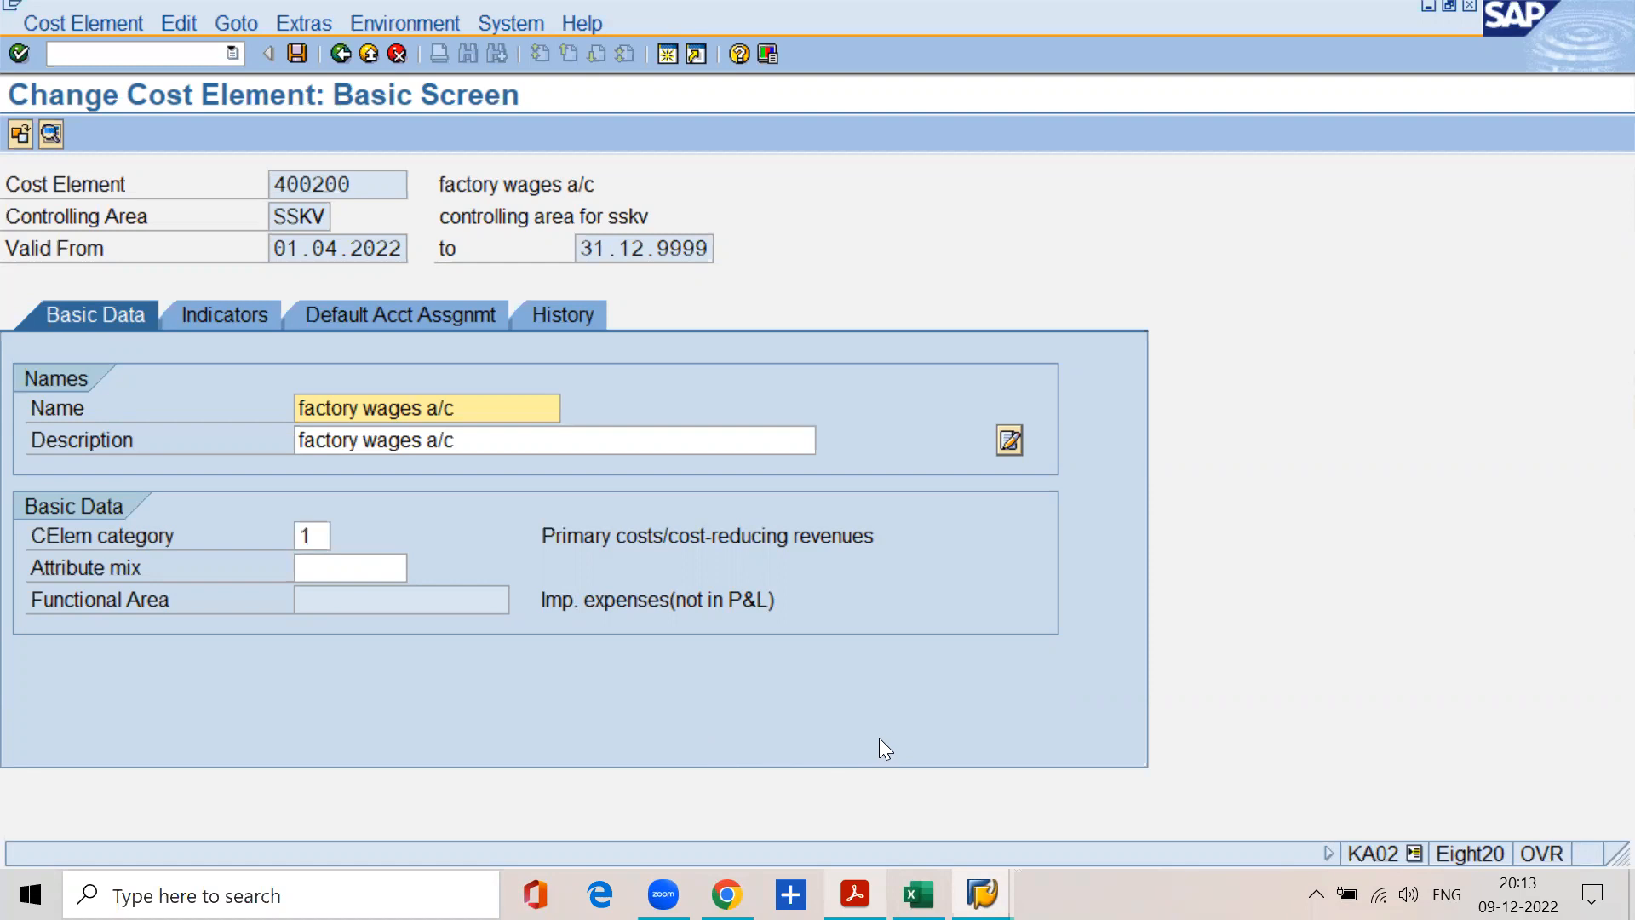
# Reopen the possible values for the cost element category to examine the available category types
pyautogui.click(308, 535)
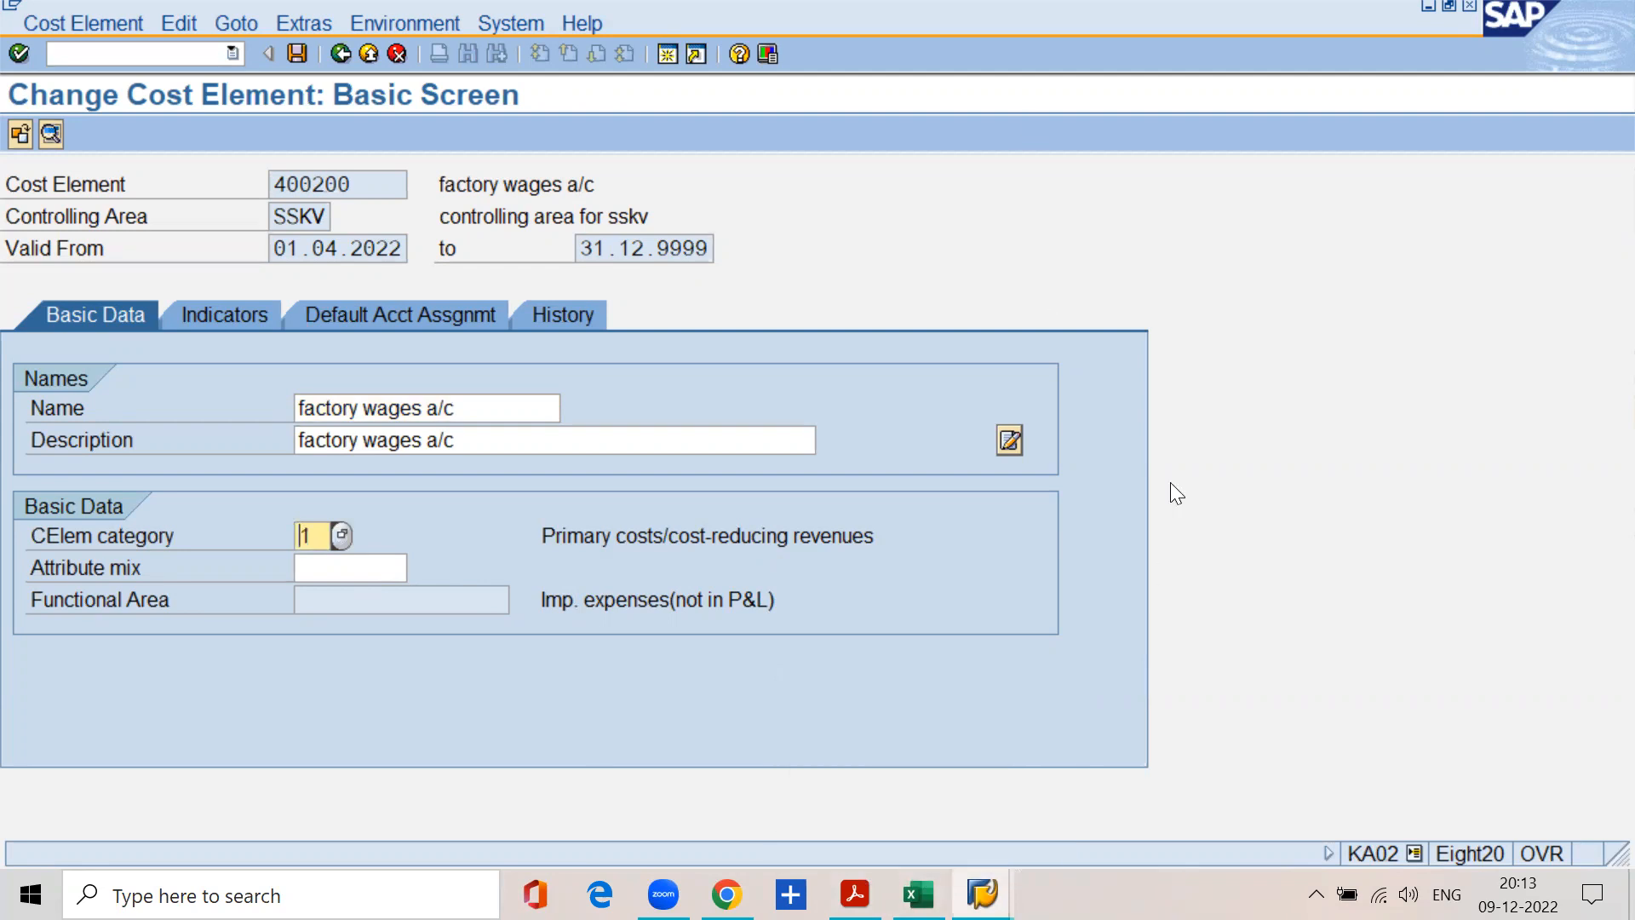
pyautogui.press('F4')
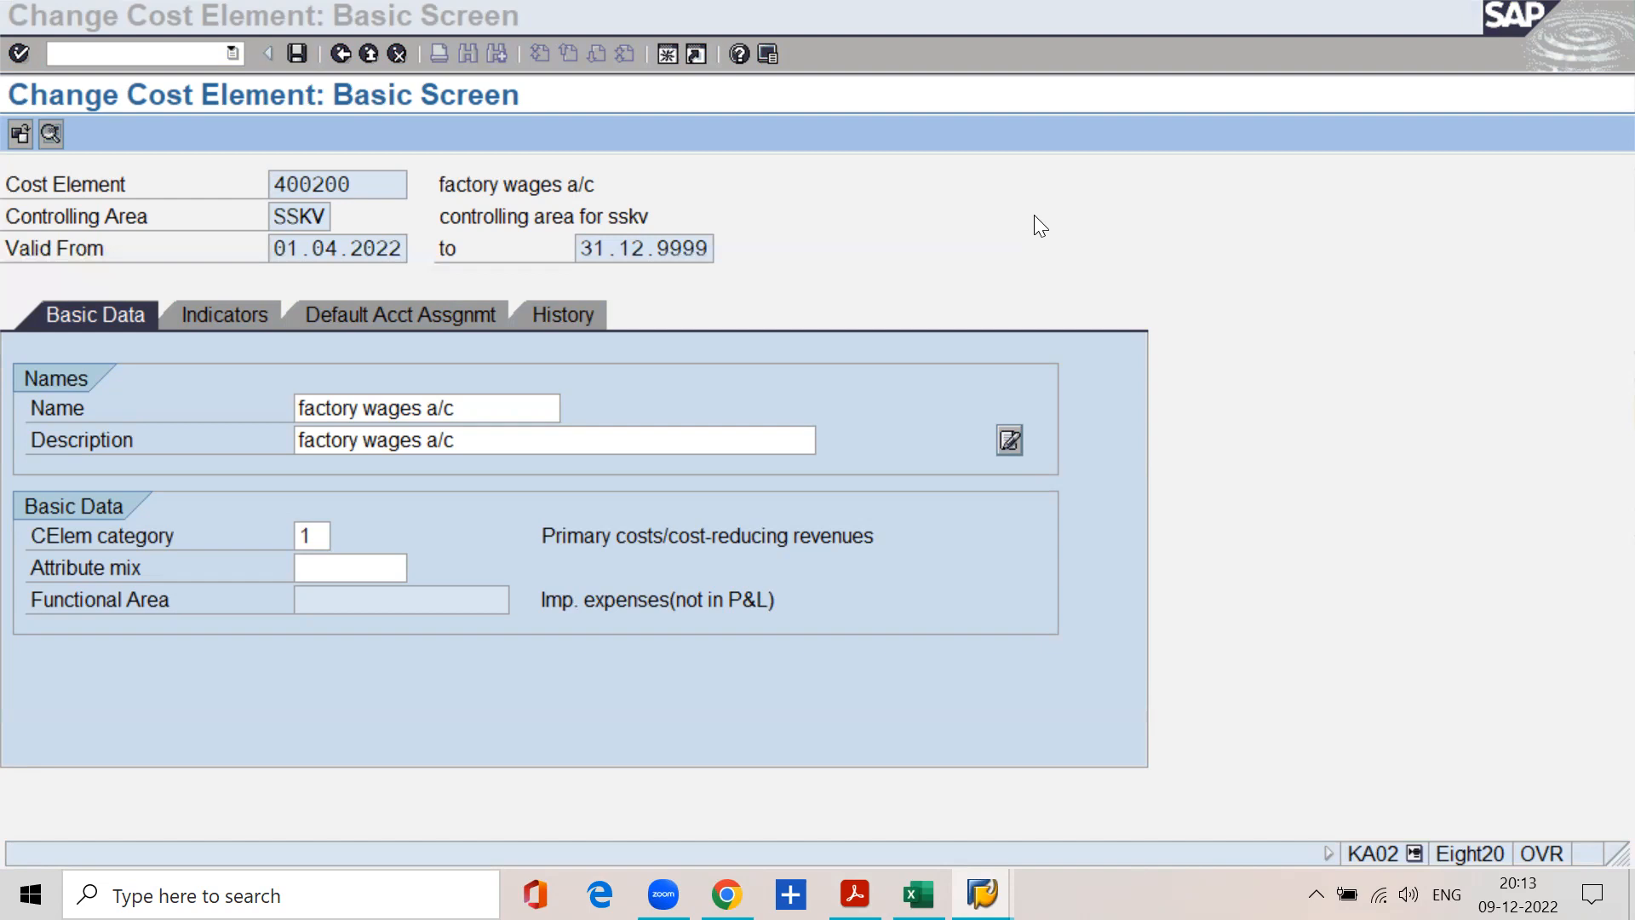
pyautogui.click(1034, 216)
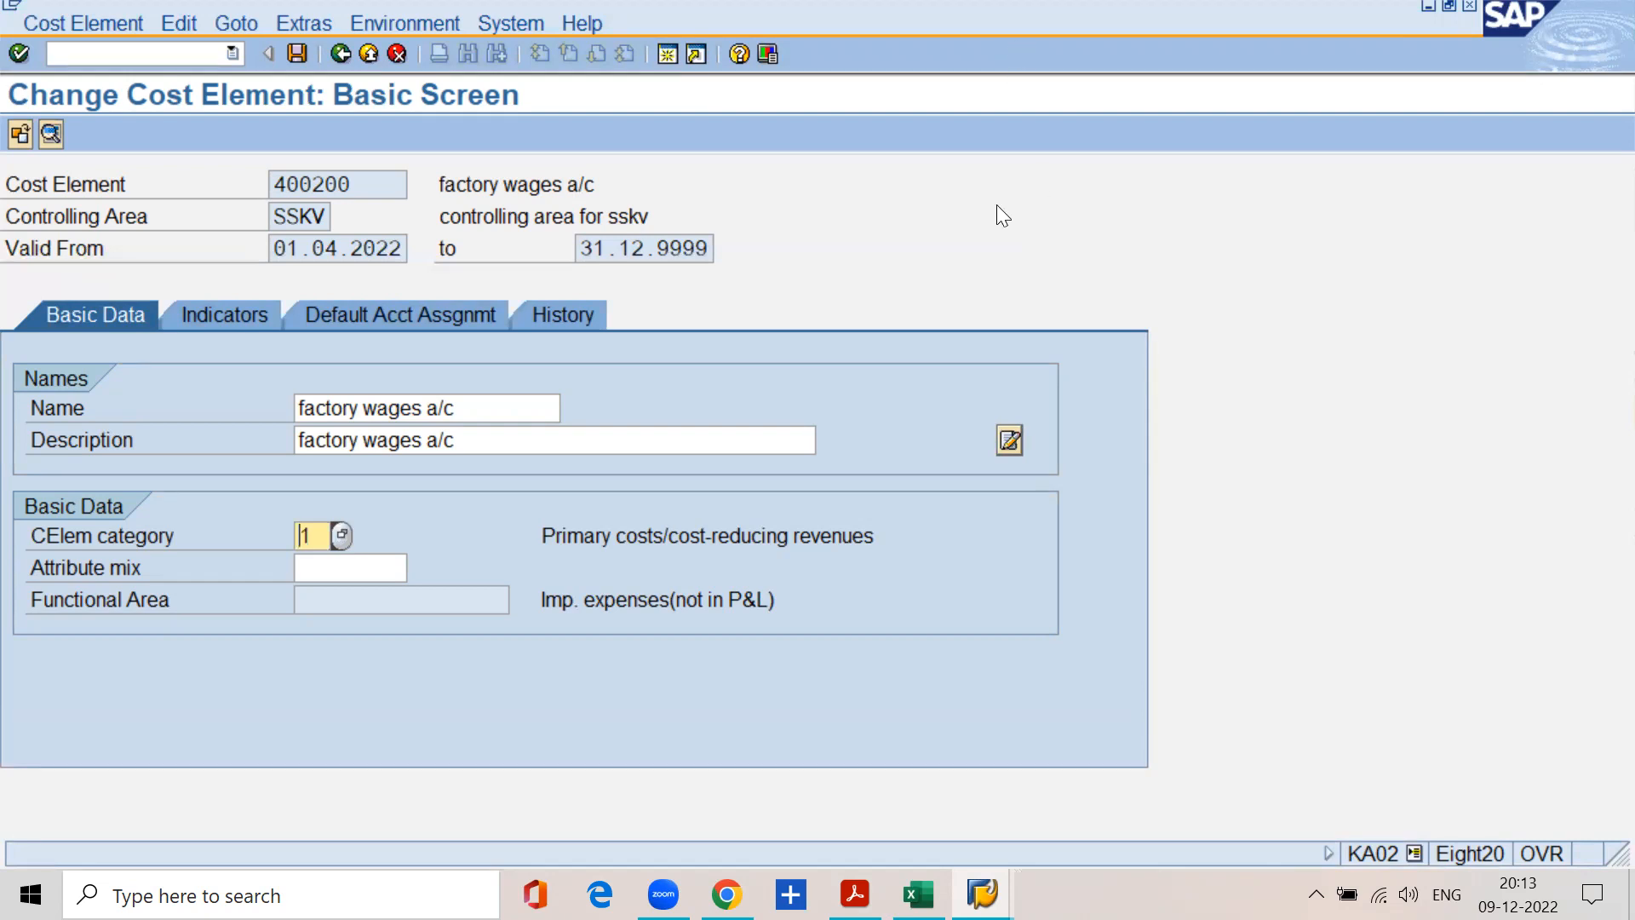
pyautogui.press('F4')
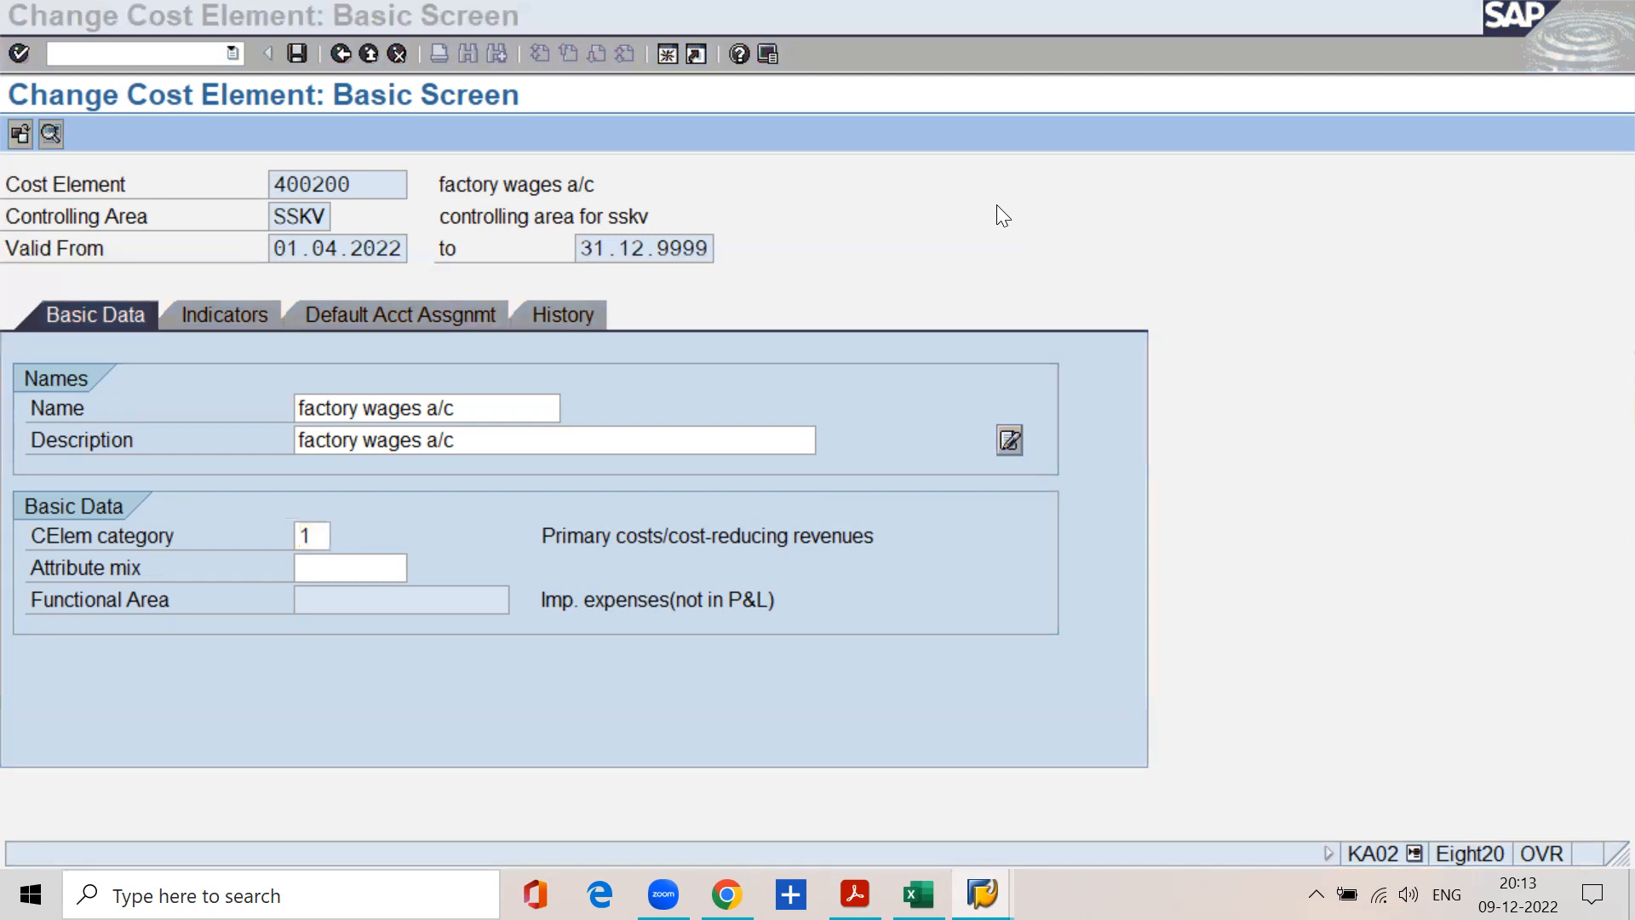